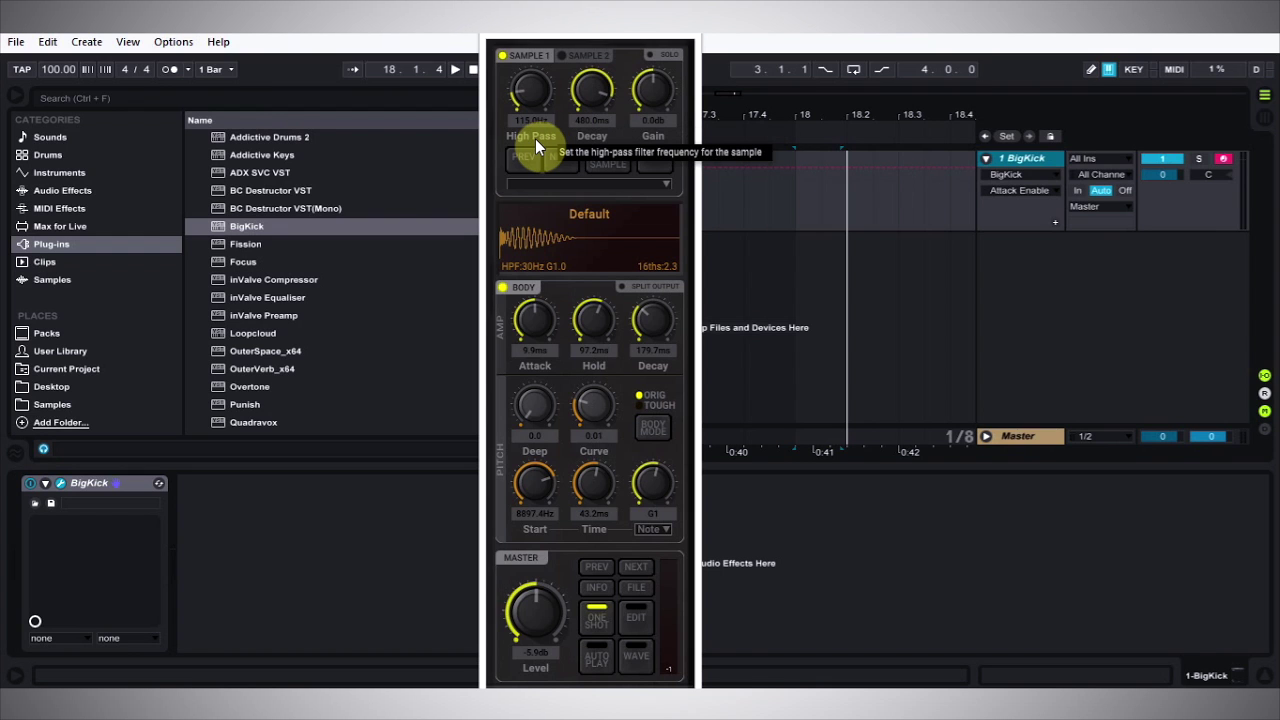
pyautogui.click(501, 289)
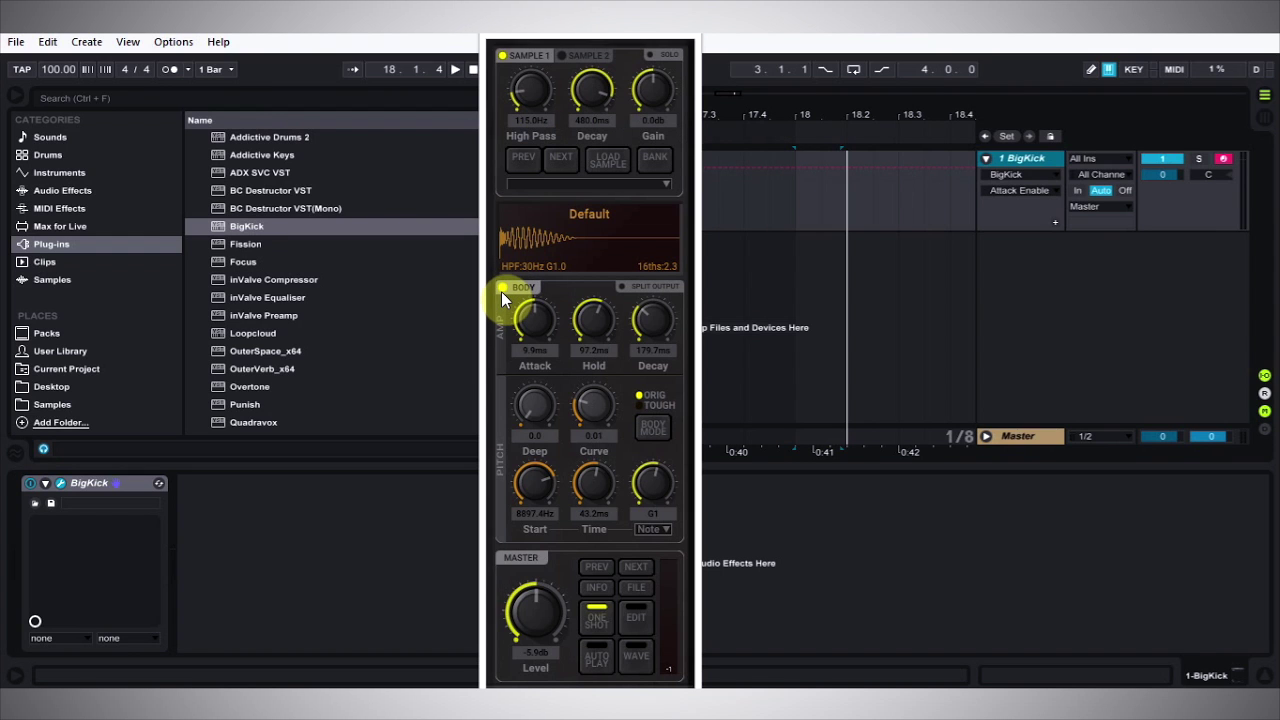
pyautogui.click(505, 163)
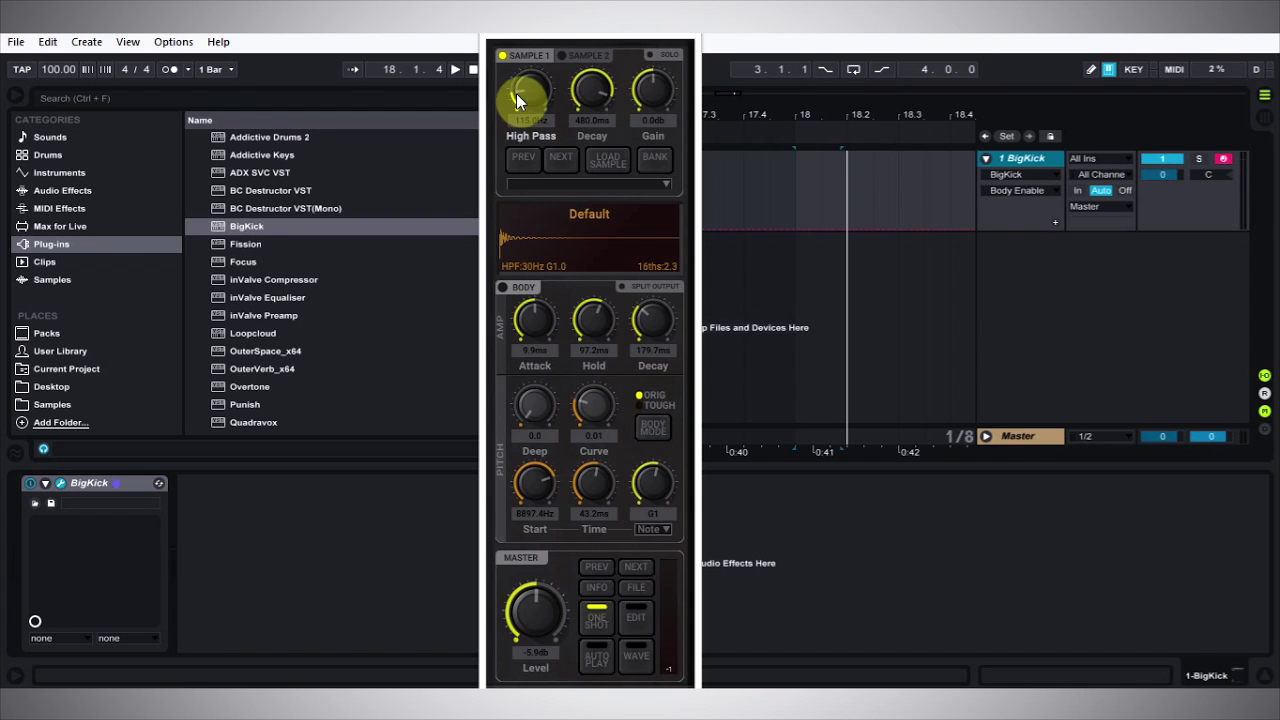
pyautogui.click(503, 56)
pyautogui.click(504, 286)
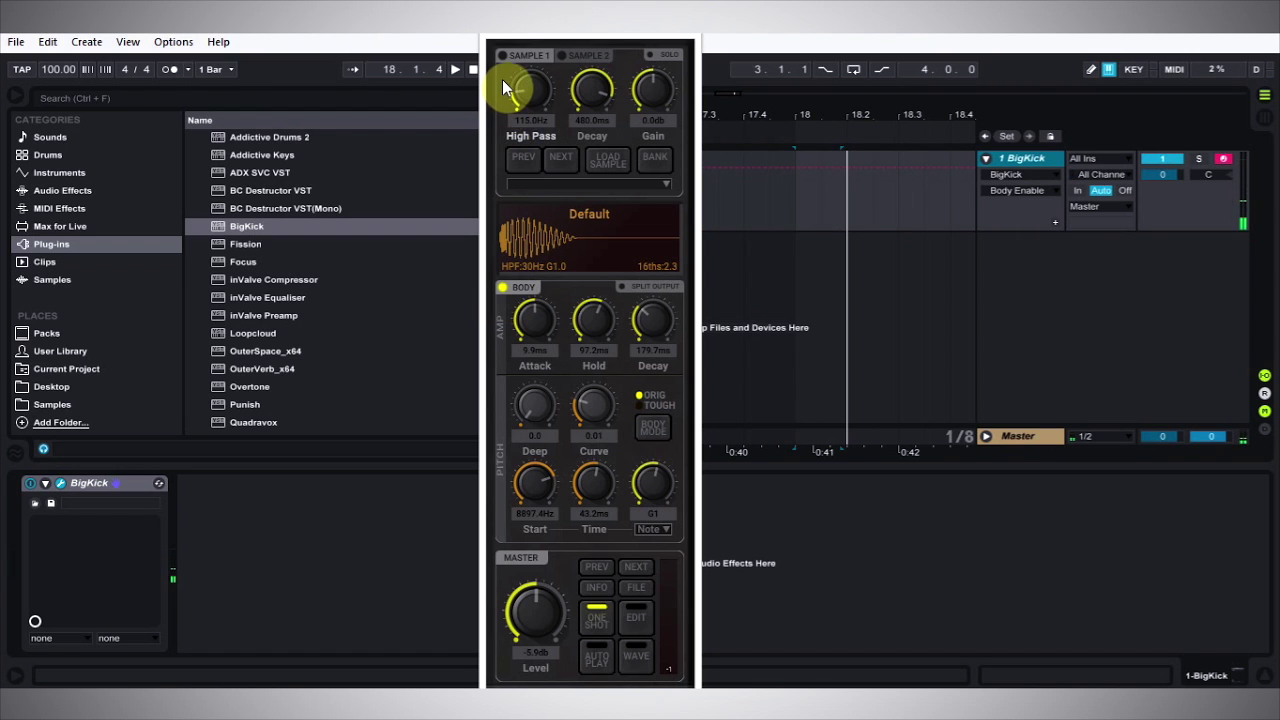
pyautogui.click(504, 54)
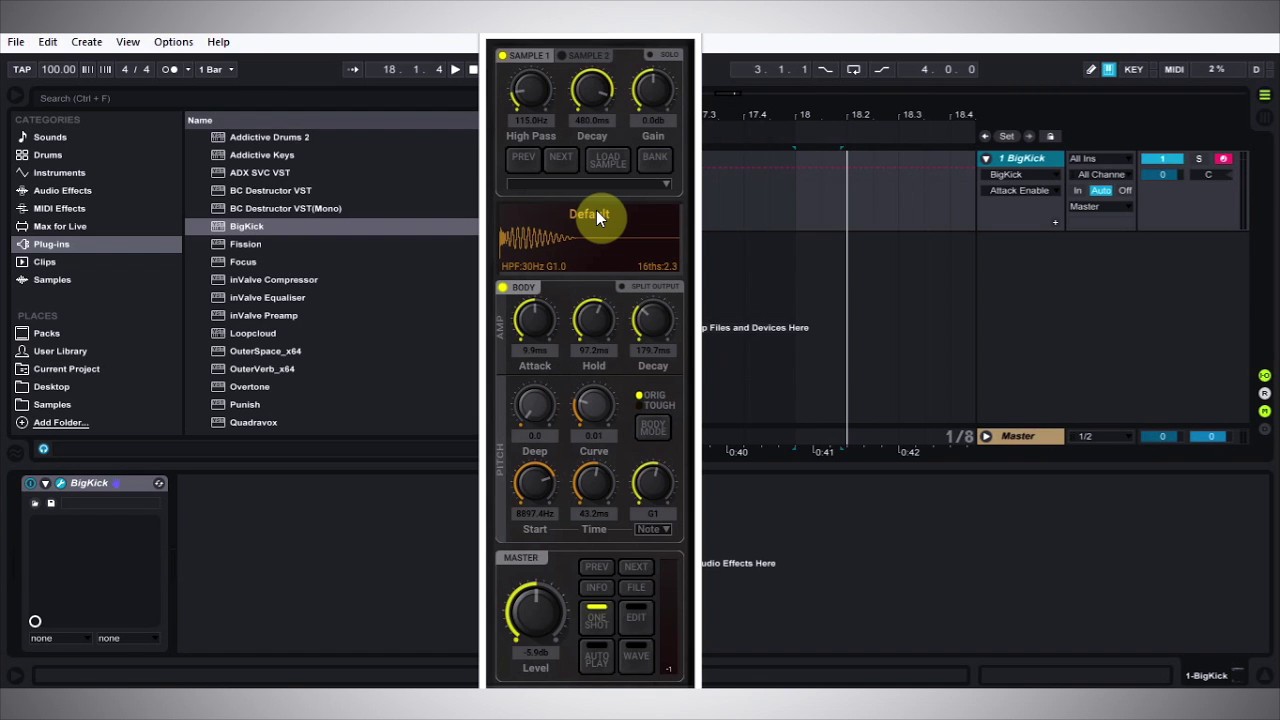
# - Show the Sample 2 layer's settings, then shorten its Decay and nudge its Gain
pyautogui.click(582, 55)
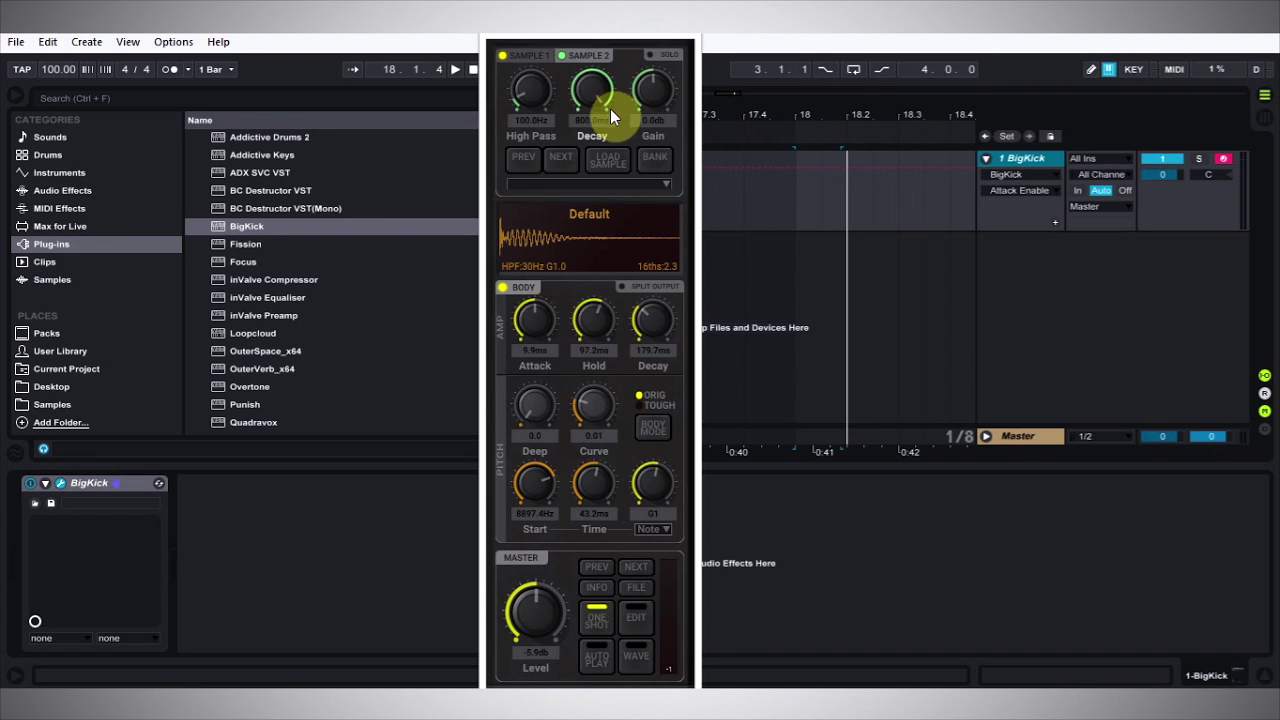
pyautogui.moveTo(610, 108); pyautogui.dragTo(600, 170)
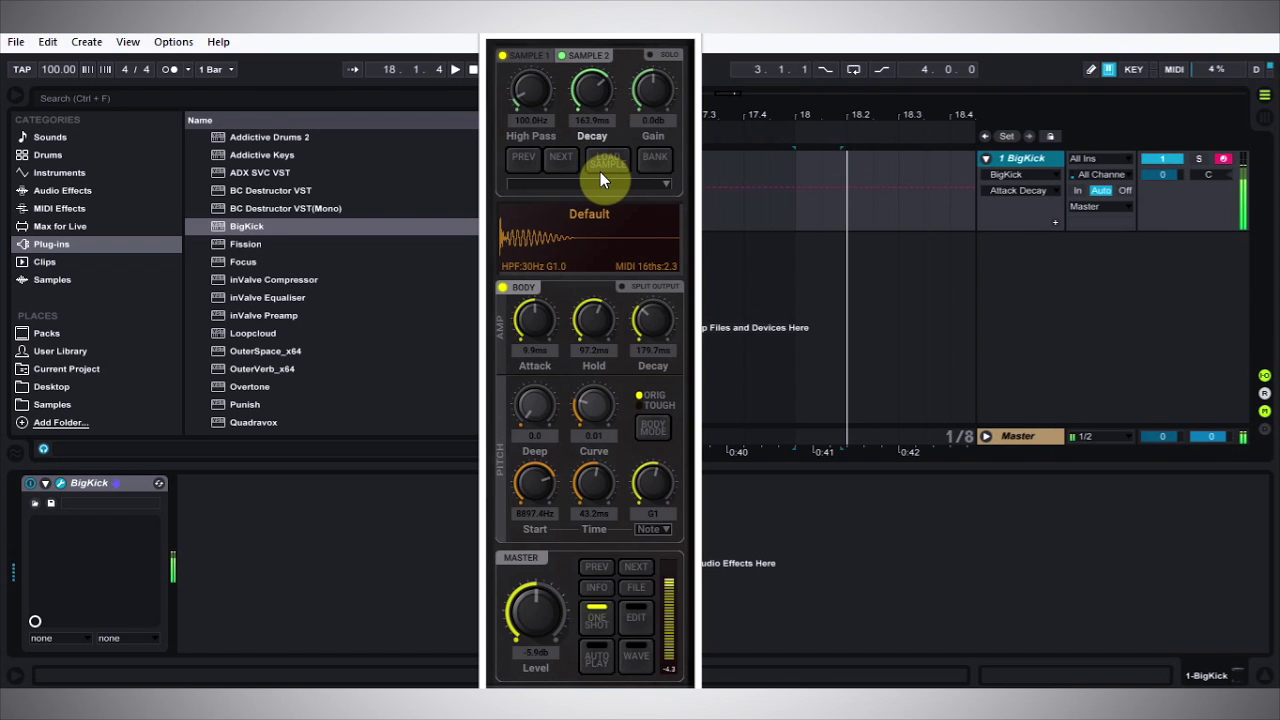
pyautogui.moveTo(652, 90); pyautogui.dragTo(648, 118)
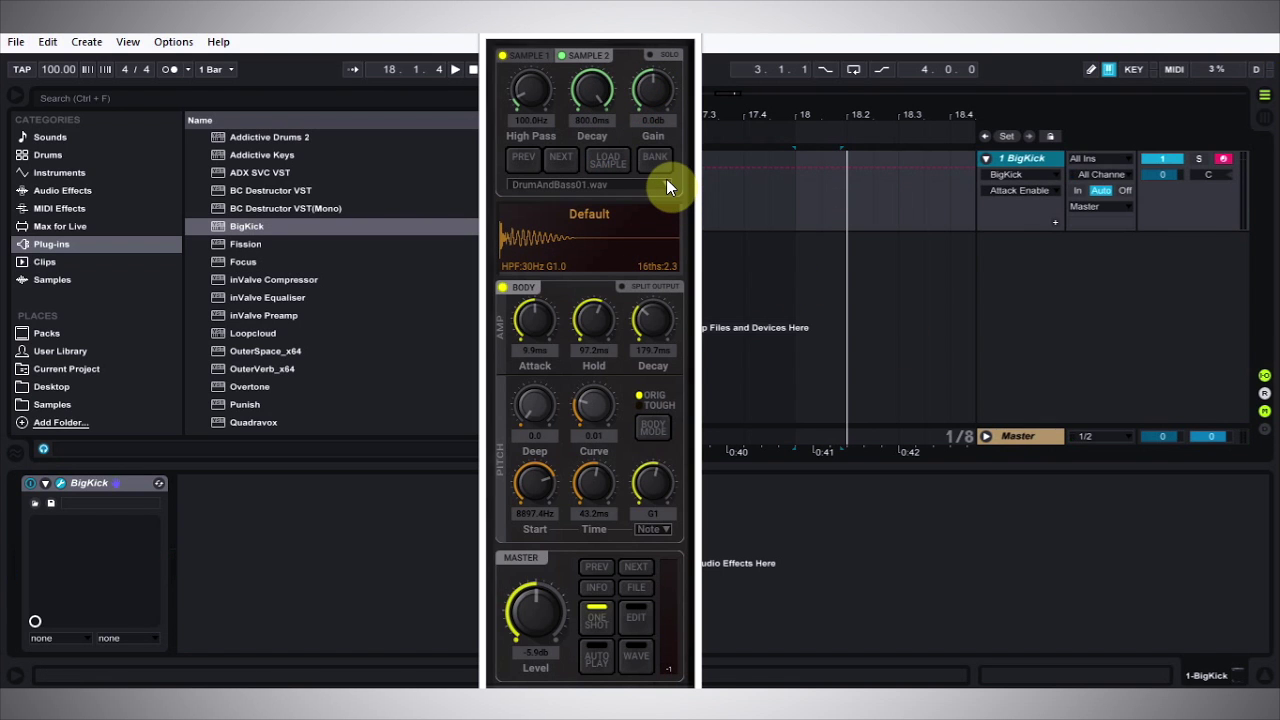
# - Load the Factory Extra Body bank into Sample 2 and choose CleanFront6.wav
pyautogui.click(657, 161)
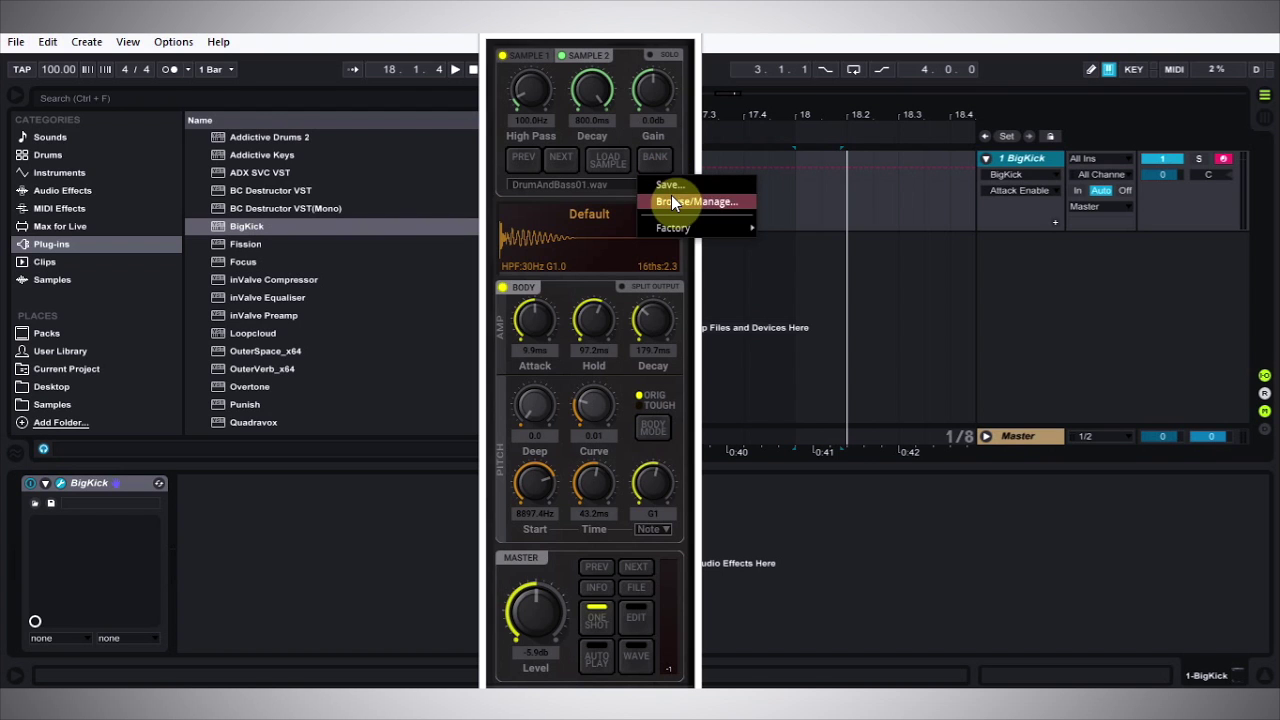
pyautogui.moveTo(713, 227)
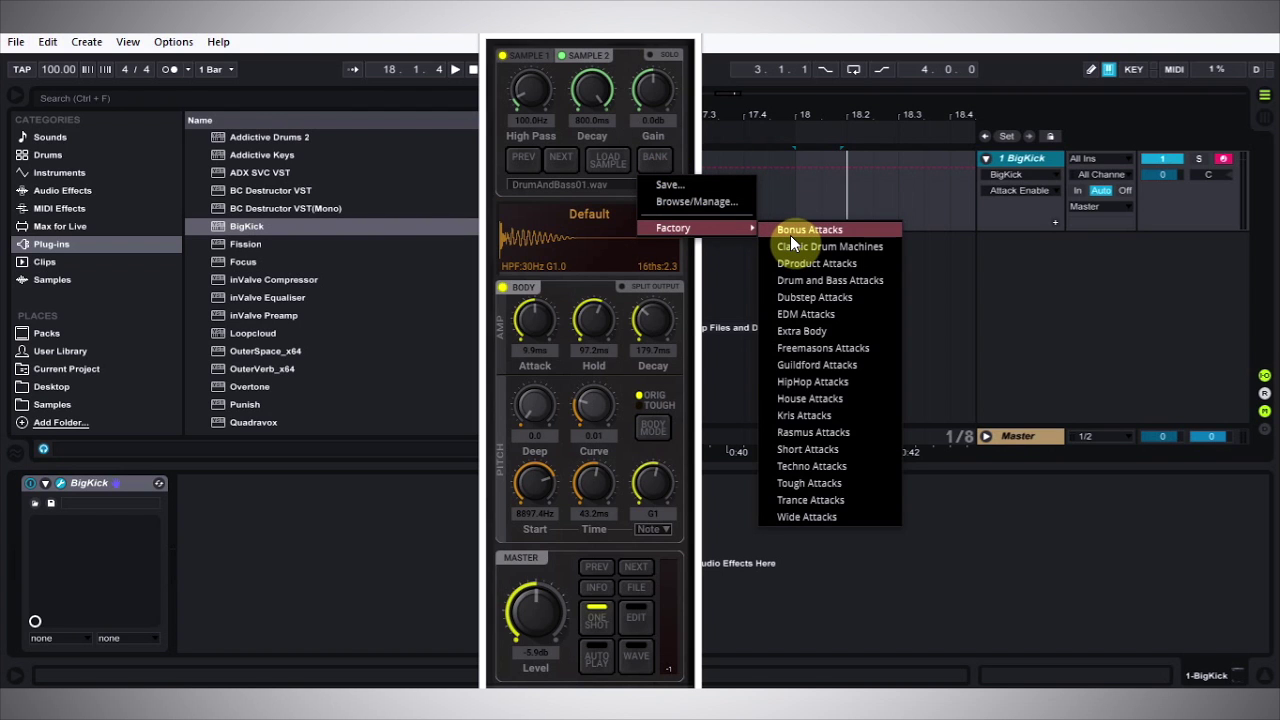
pyautogui.click(811, 329)
pyautogui.click(606, 189)
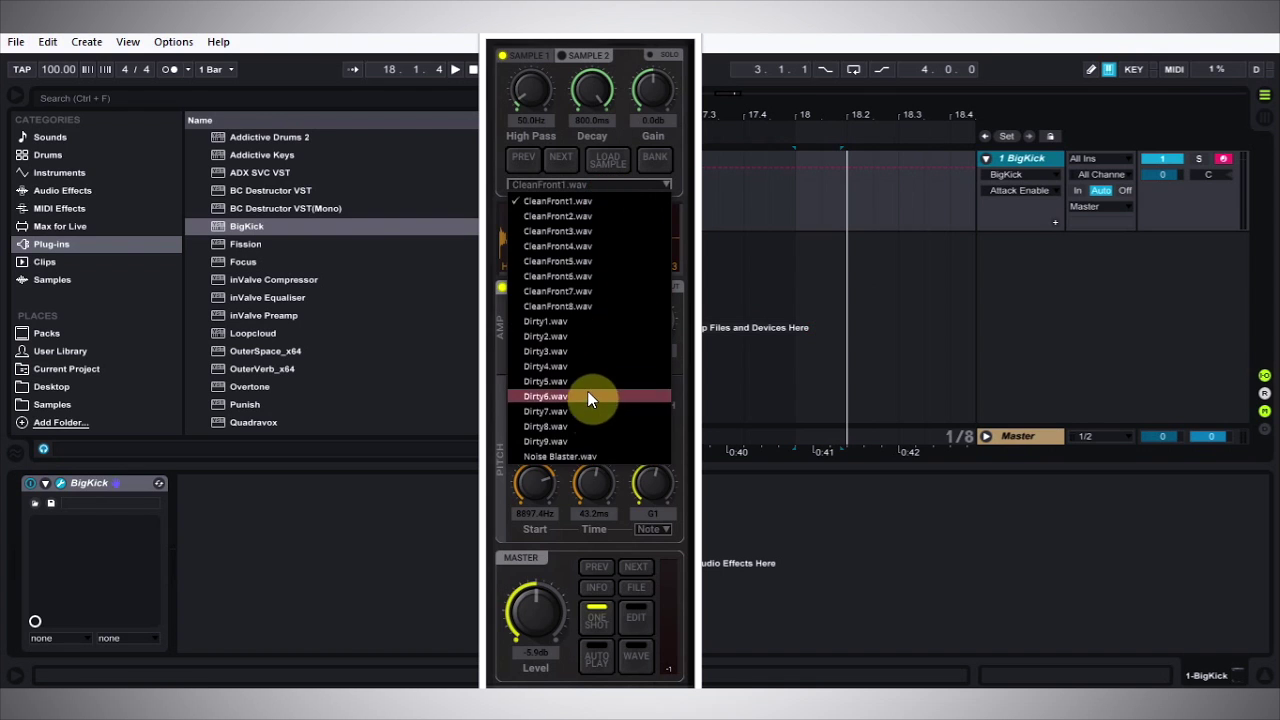
pyautogui.click(565, 275)
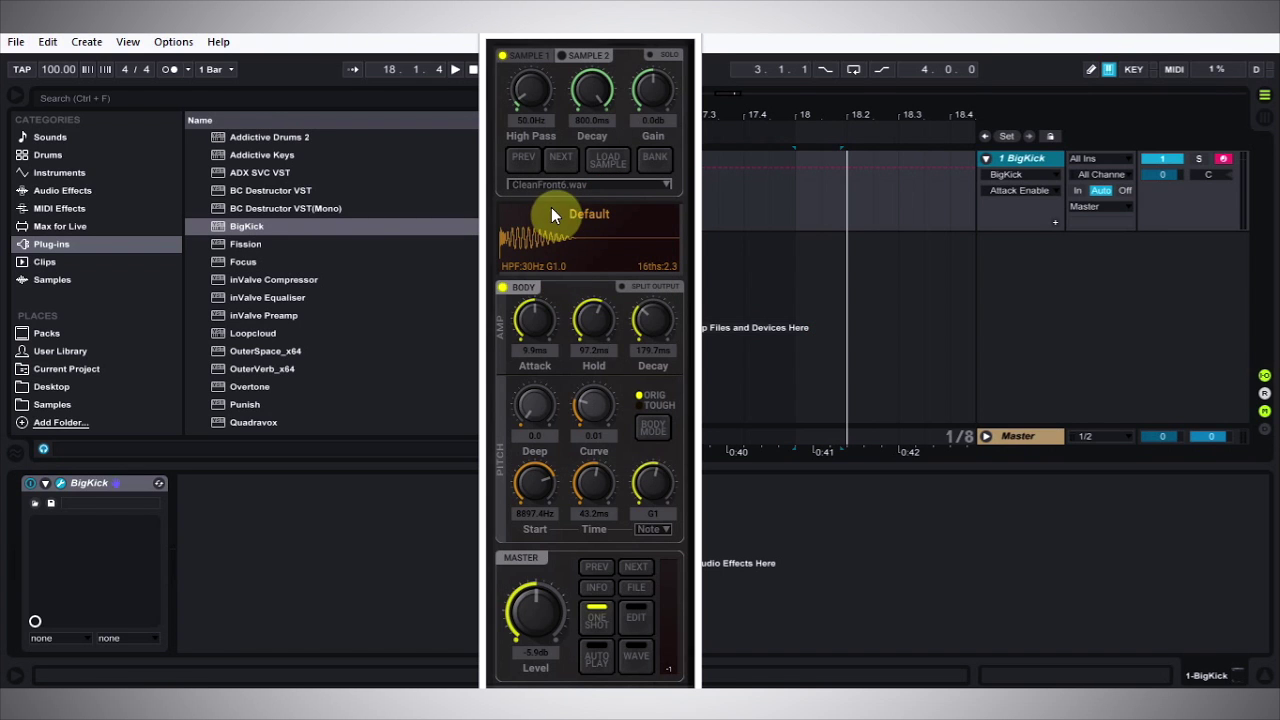
# - Load the factory dubstep attack Dubstep01.wav into Sample 1
pyautogui.click(532, 56)
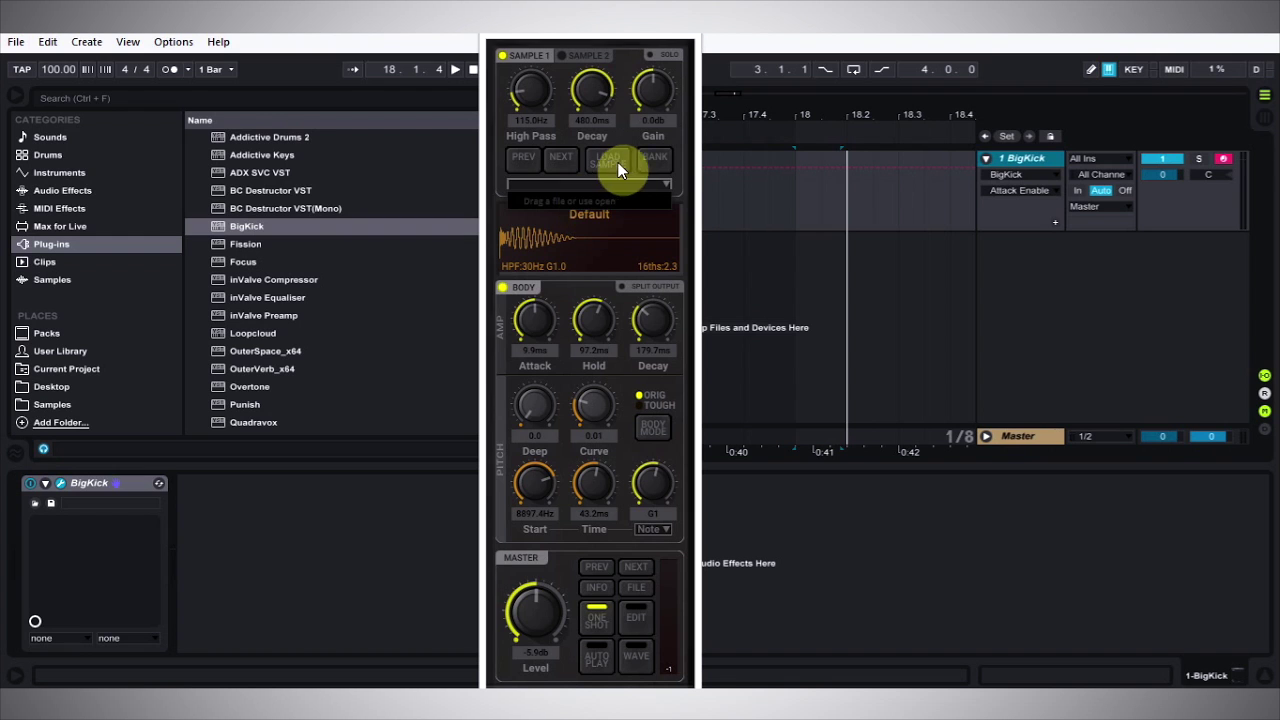
pyautogui.click(651, 159)
pyautogui.moveTo(716, 229)
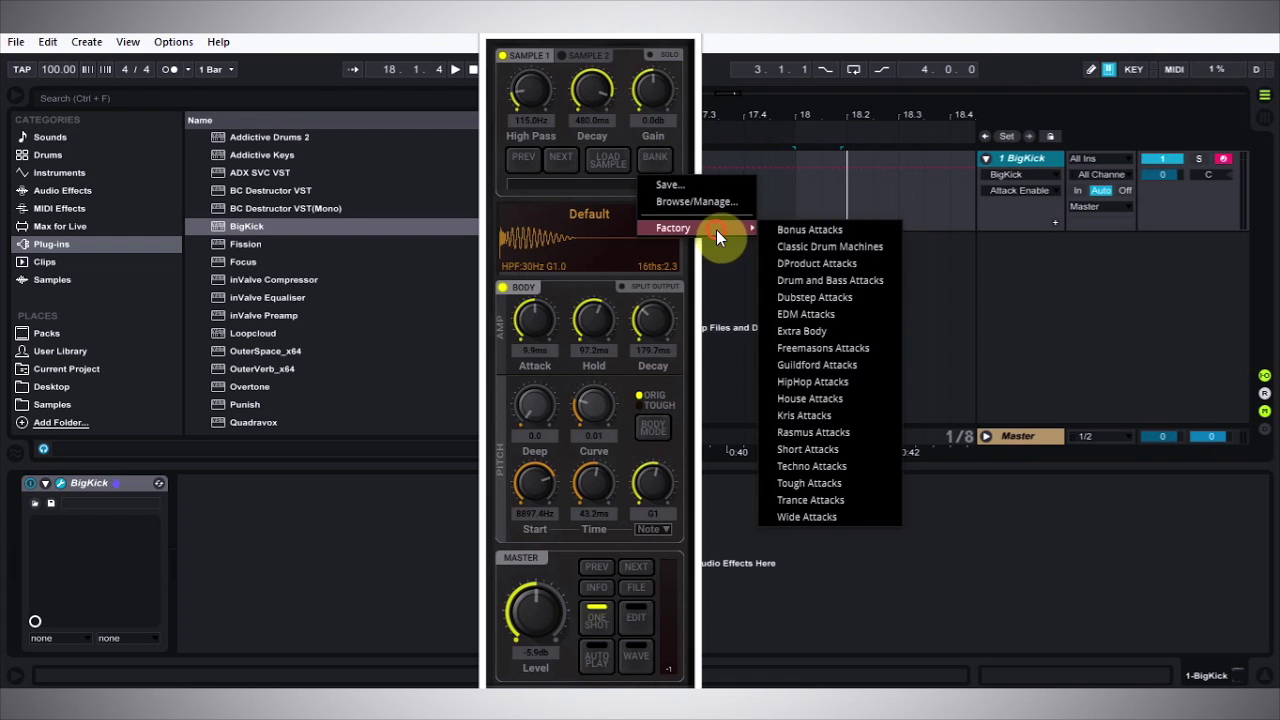
pyautogui.click(815, 297)
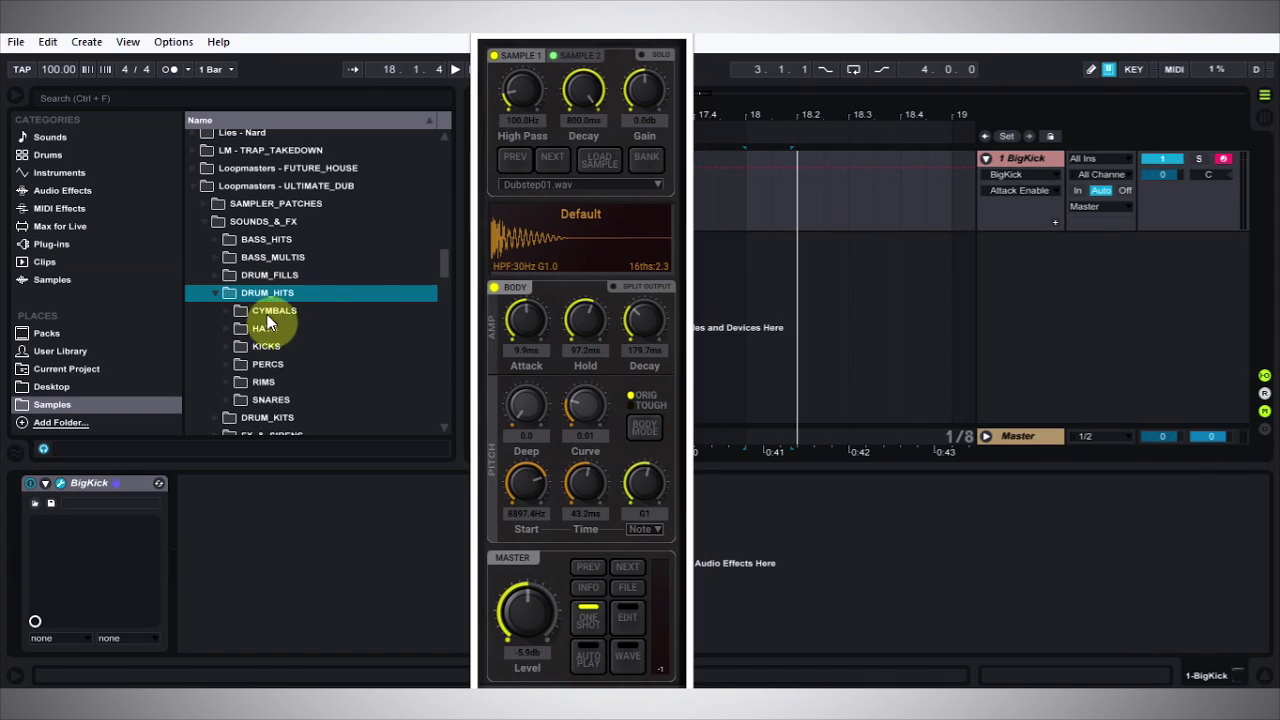
# - Drag DDC_KICK_04.wav from DRUM_HITS > KICKS into Sample 1, then step to the next kick
pyautogui.click(225, 348)
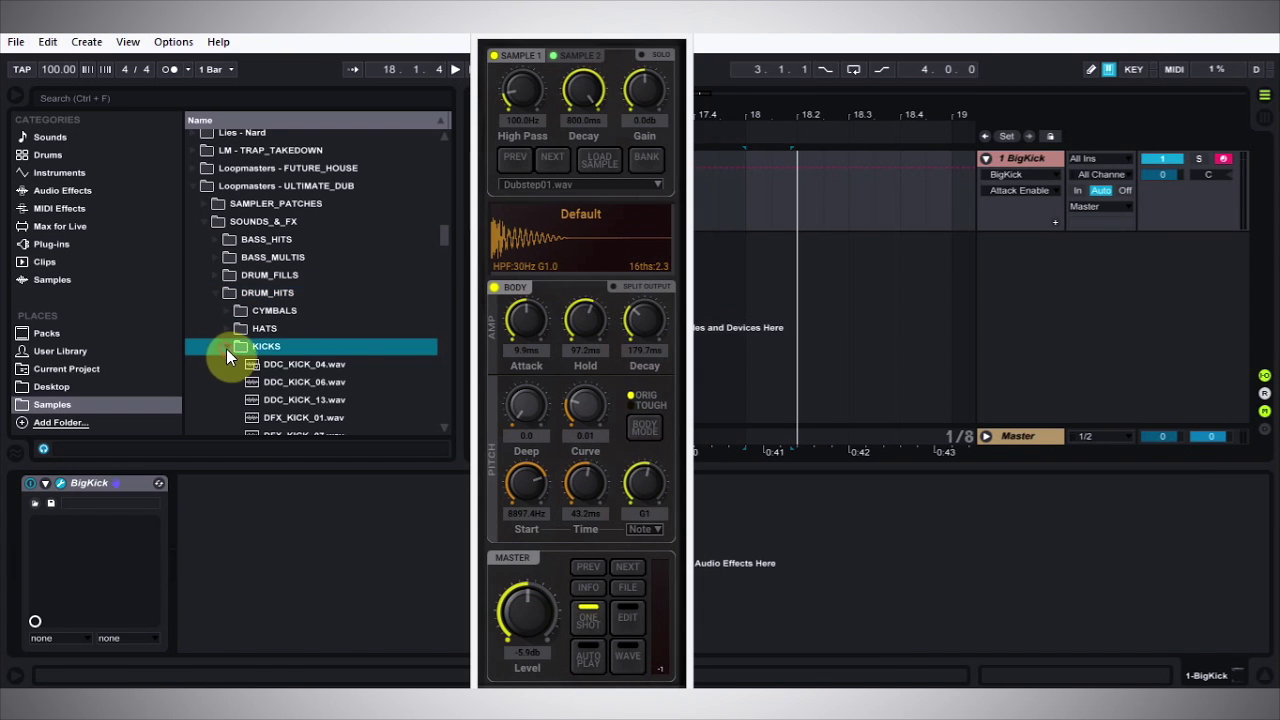
pyautogui.moveTo(277, 366); pyautogui.dragTo(528, 190)
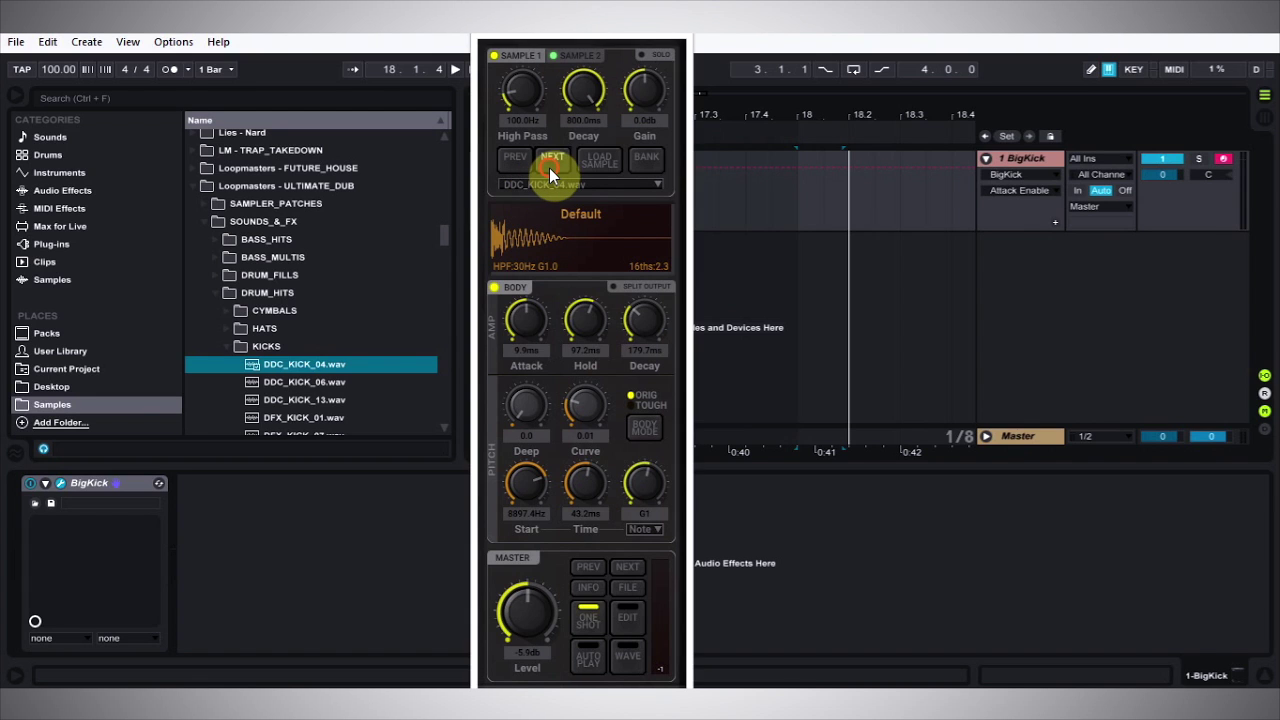
pyautogui.click(549, 168)
# - Set Sample 1 decay to 391.3 ms, turn off Sample 2, and A/B the Sample 1 and Body layers
pyautogui.moveTo(579, 94); pyautogui.dragTo(574, 124)
pyautogui.click(493, 55)
pyautogui.click(551, 56)
pyautogui.click(493, 288)
pyautogui.click(494, 55)
pyautogui.click(516, 286)
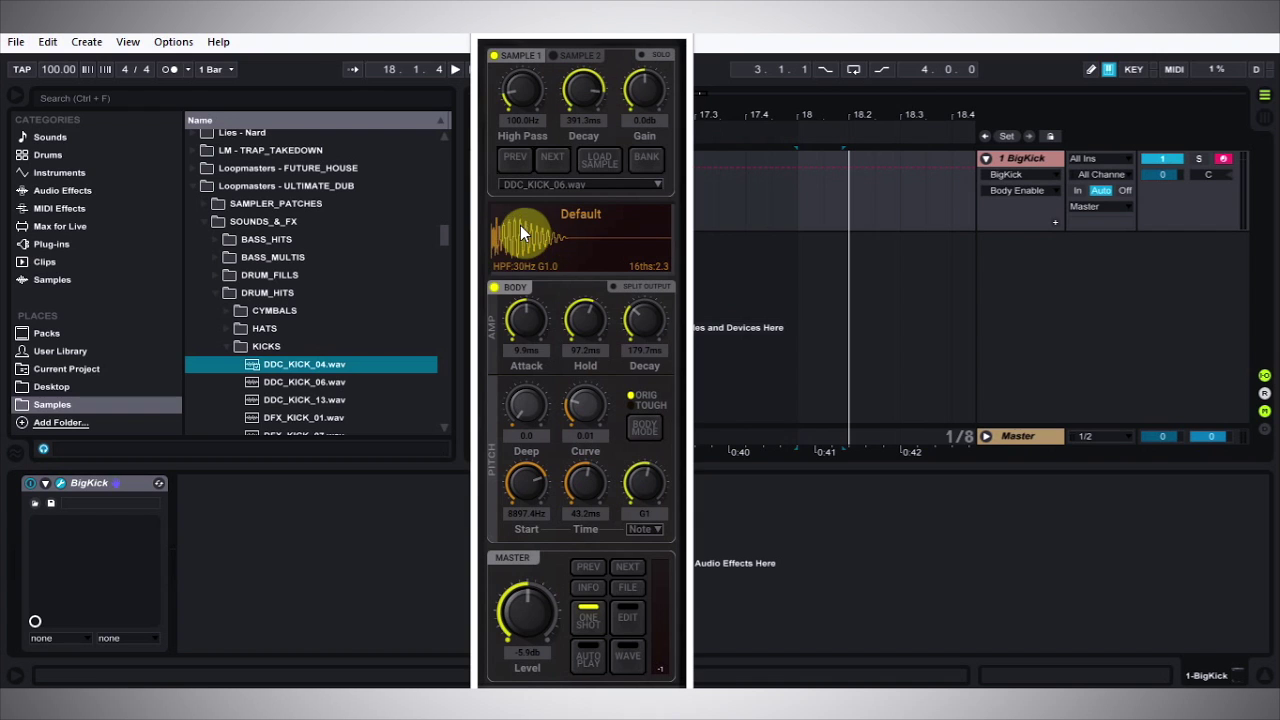
# - Render three kick clips to a new audio track: full kick, attack only, and body only
pyautogui.moveTo(512, 233); pyautogui.dragTo(743, 255)
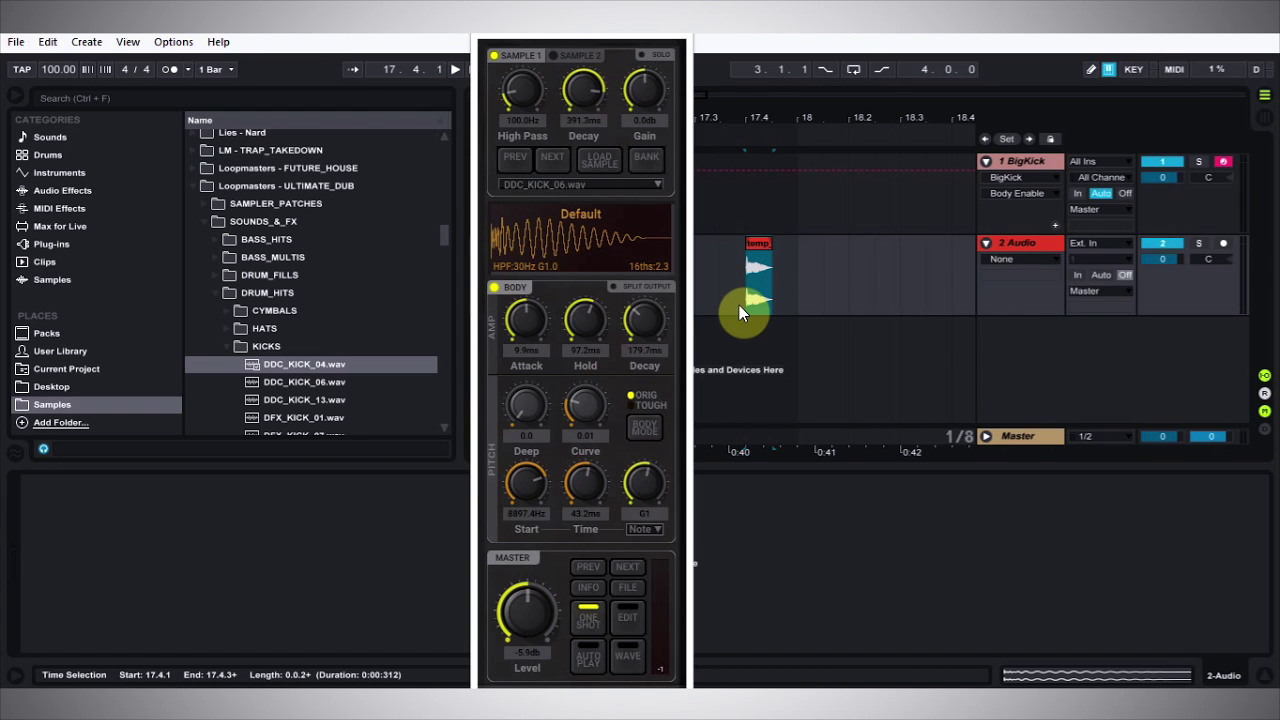
pyautogui.click(494, 289)
pyautogui.moveTo(514, 224)
pyautogui.mouseDown()
pyautogui.moveTo(703, 240)
pyautogui.moveTo(822, 269)
pyautogui.mouseUp()
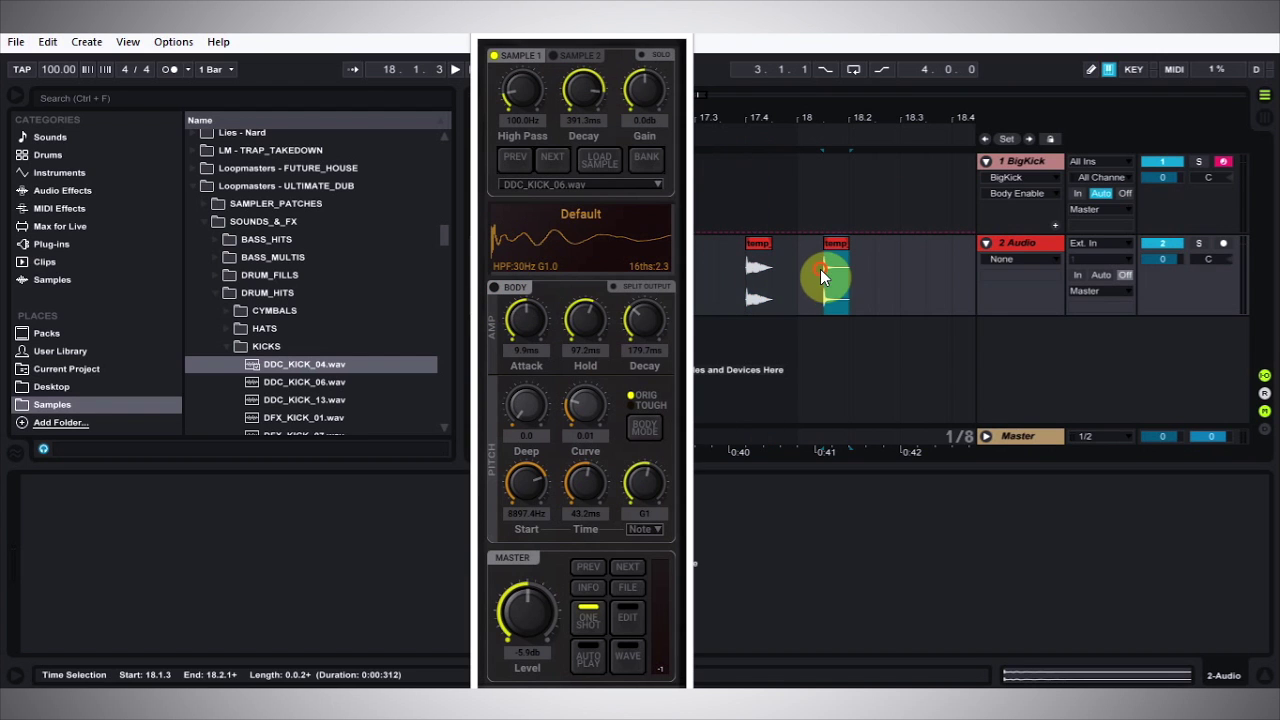
pyautogui.click(493, 55)
pyautogui.click(494, 288)
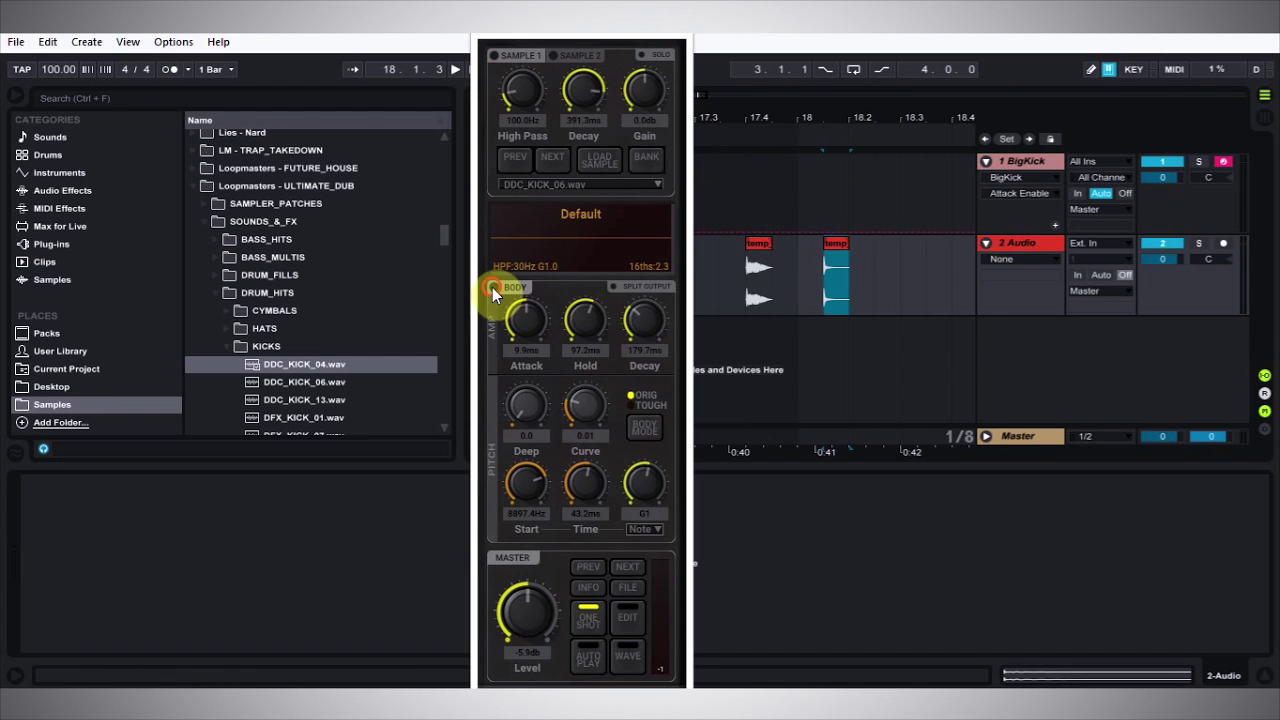
pyautogui.moveTo(534, 244); pyautogui.dragTo(893, 285)
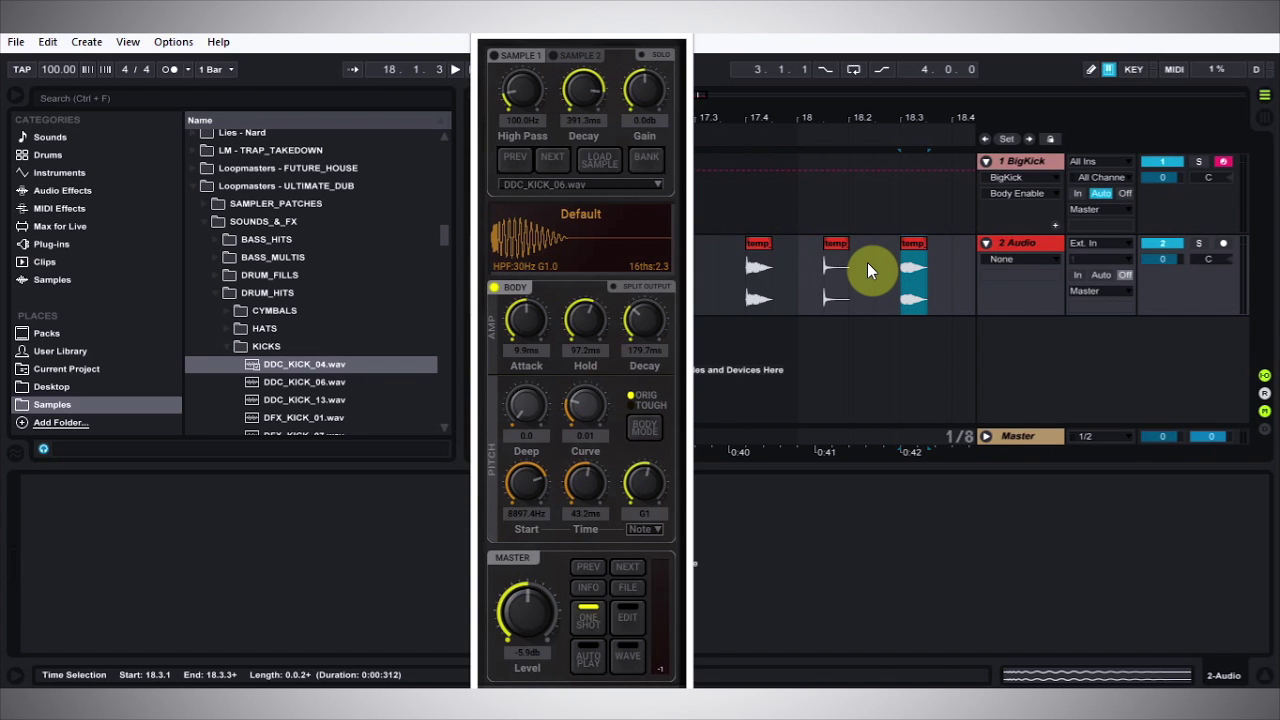
# - Delete the rendered kicks' audio track, load the next kick into Sample 1, and add a MIDI track
pyautogui.press('Delete')
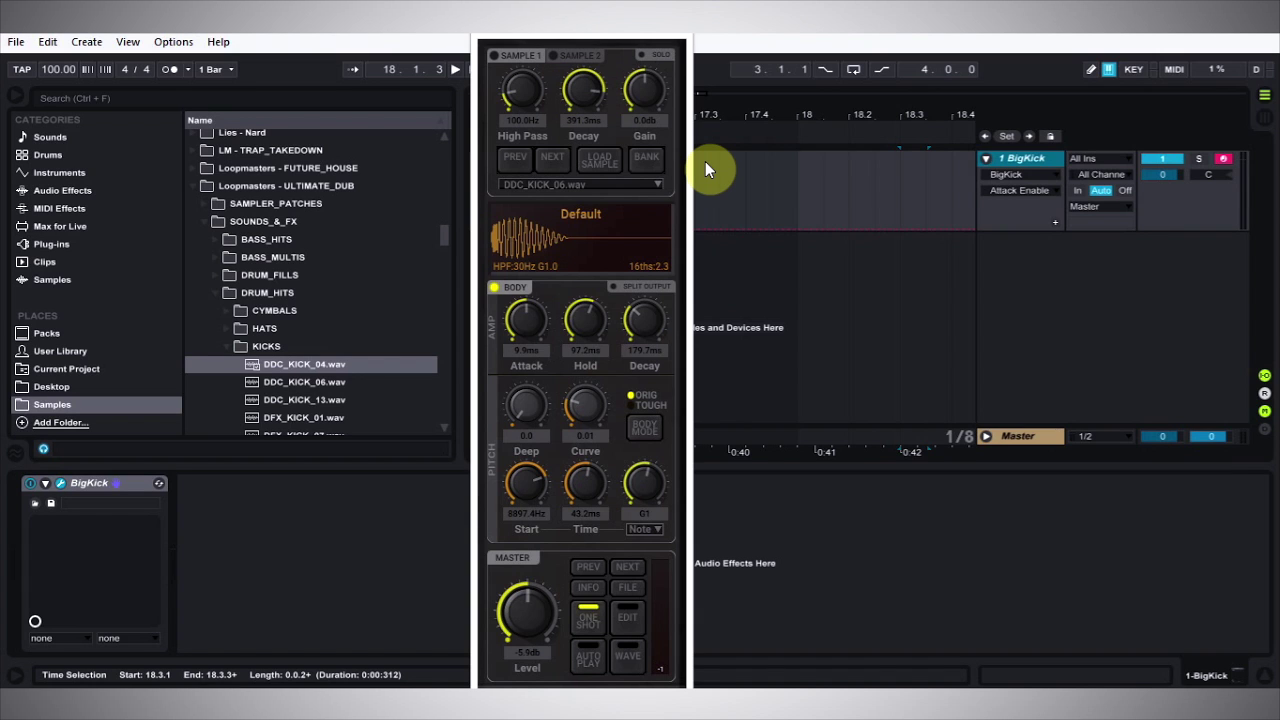
pyautogui.click(495, 55)
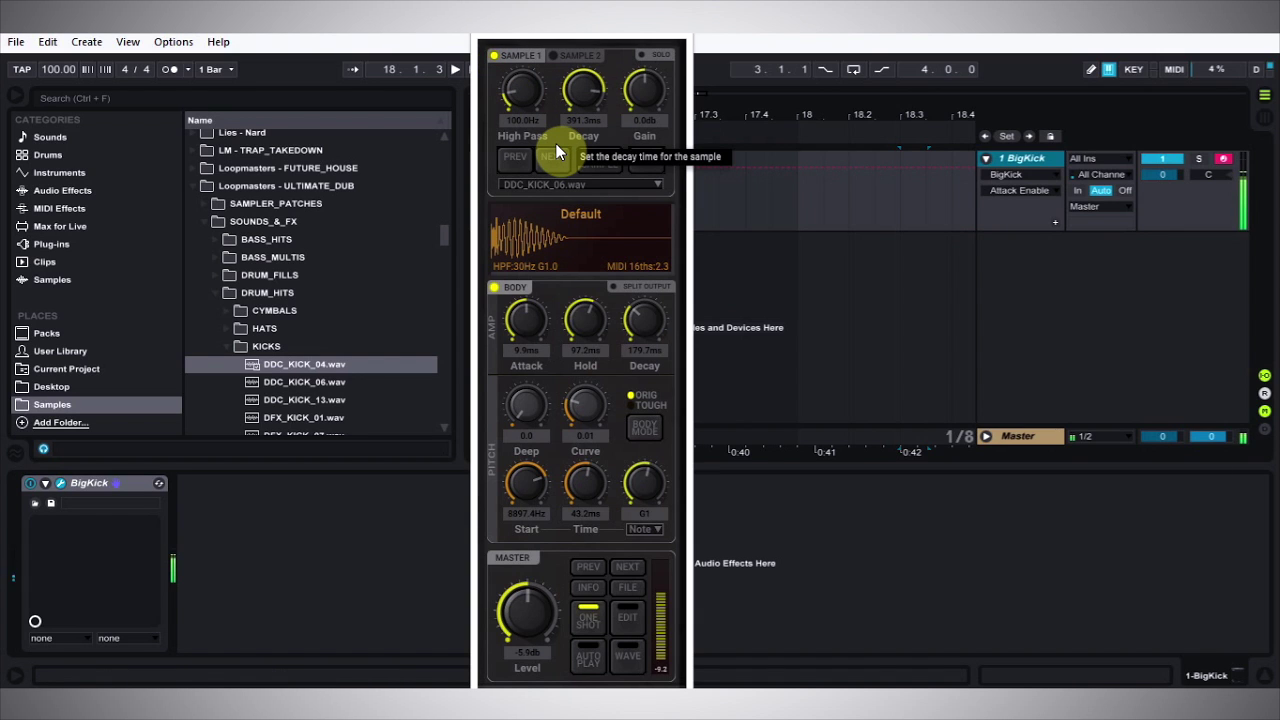
pyautogui.click(553, 160)
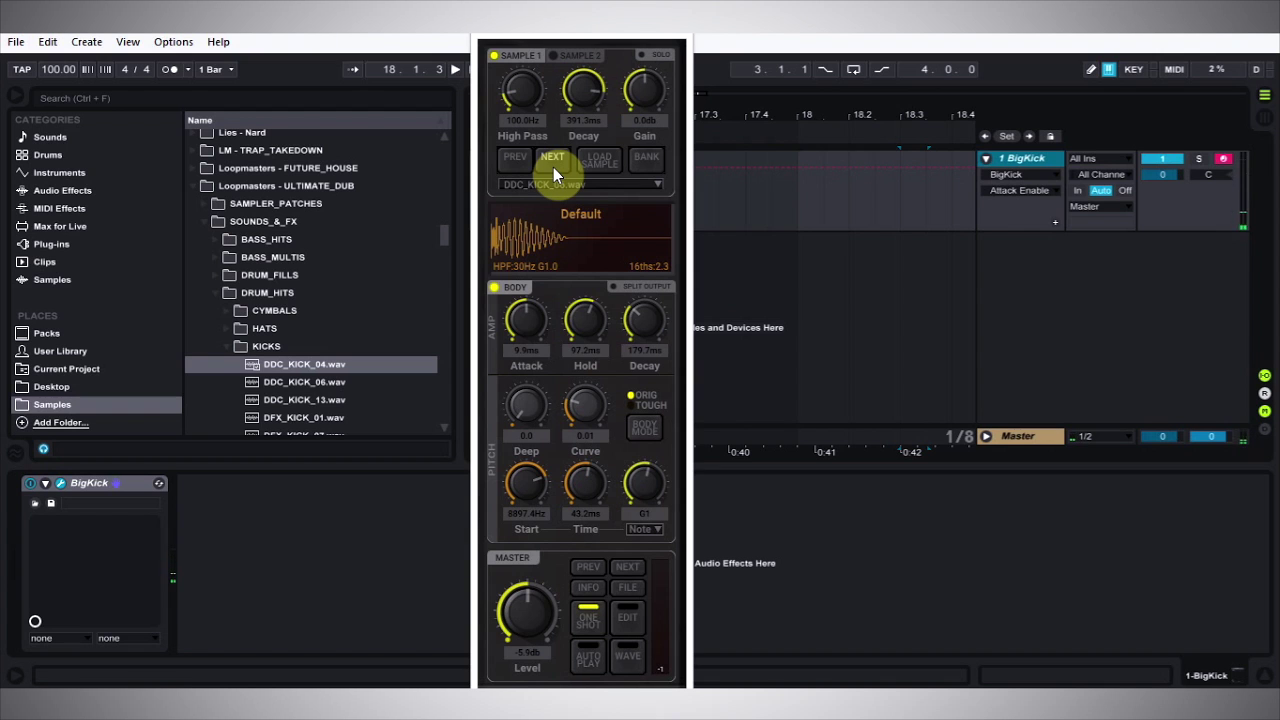
pyautogui.hotkey('ctrl', 'shift', 't')
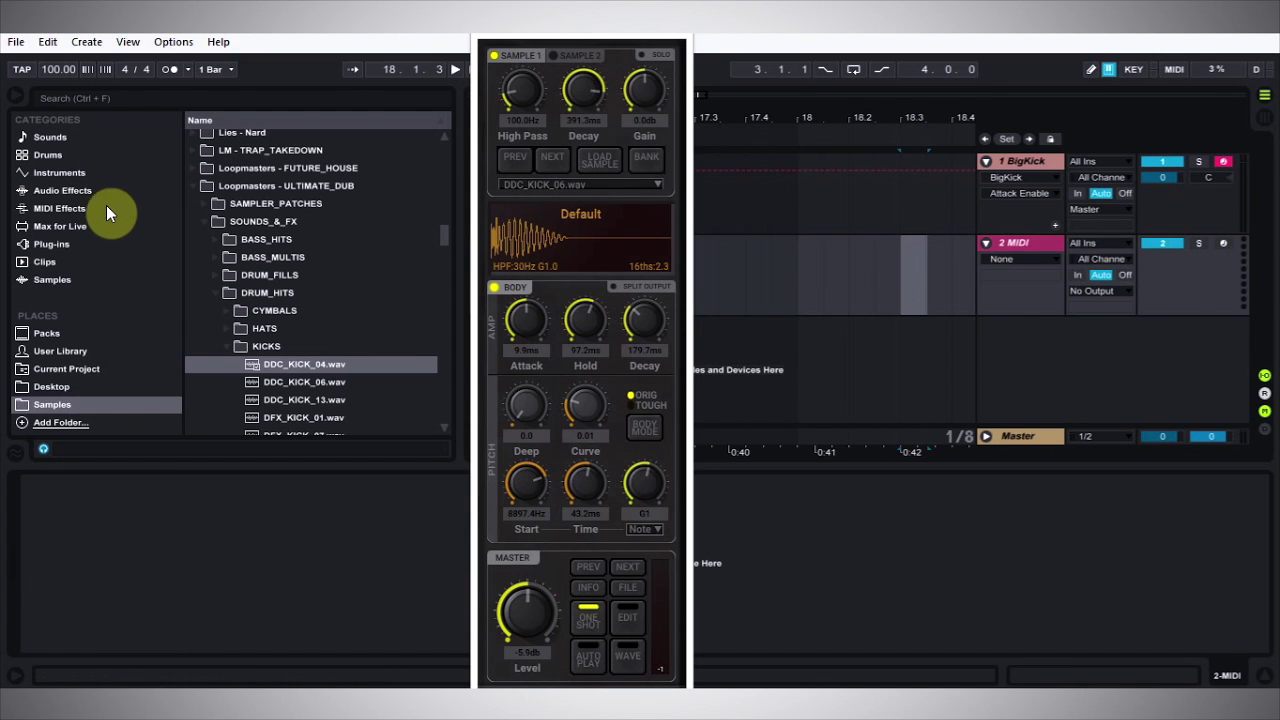
# - Put an External Instrument on the new MIDI track with its MIDI sent to 1-BigKick
pyautogui.click(76, 174)
pyautogui.moveTo(208, 218); pyautogui.dragTo(1018, 292)
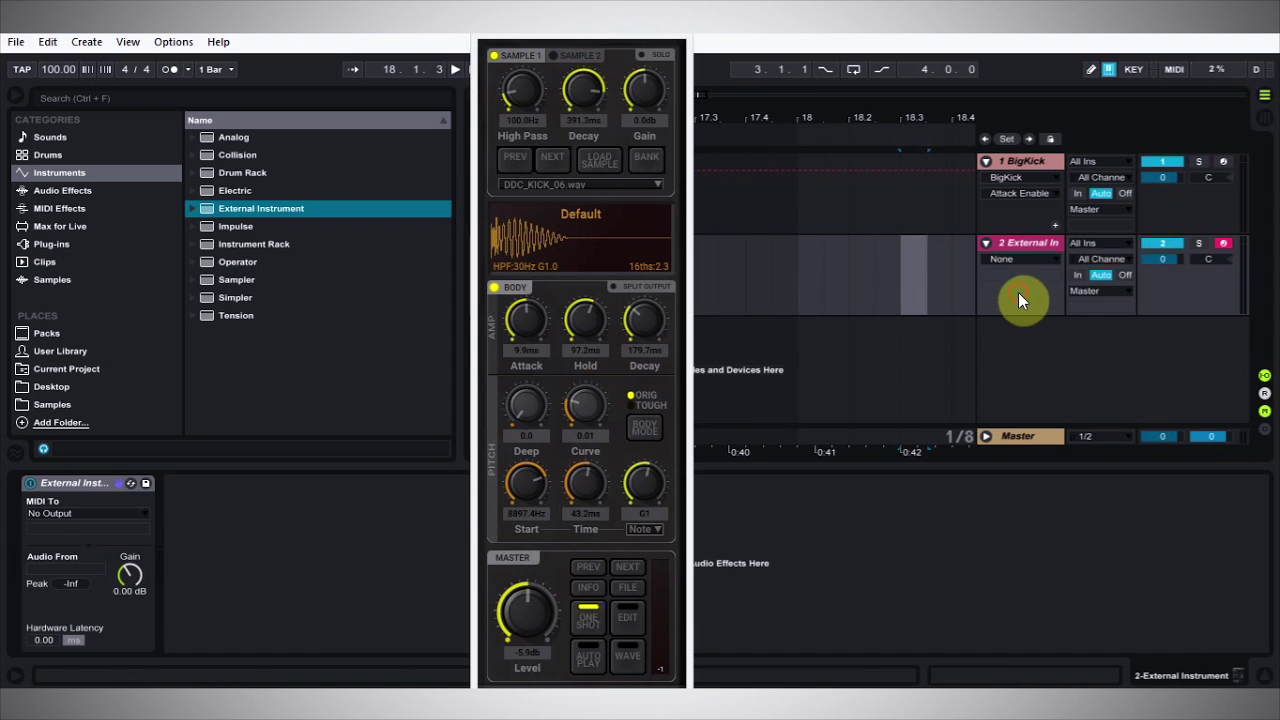
pyautogui.click(117, 513)
pyautogui.click(82, 545)
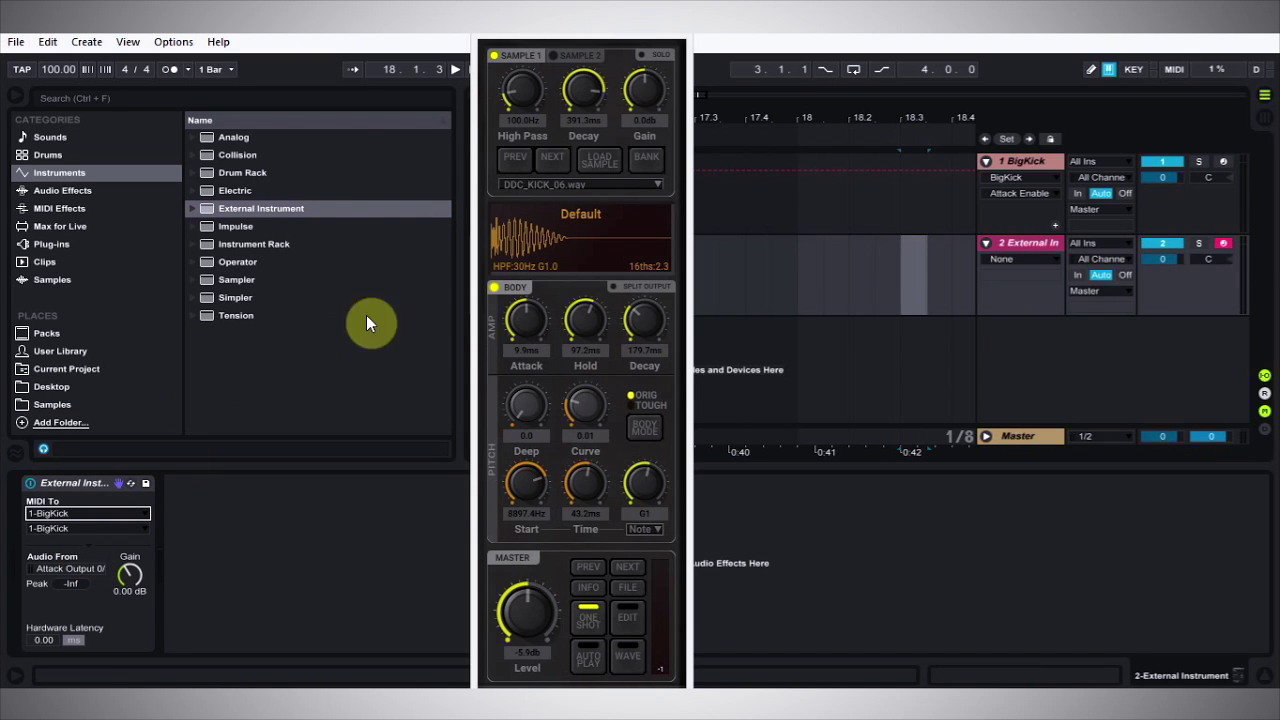
# - Enable BigKick's split output, audition both tracks with solos, and switch to the Freemasons Electro Kick preset
pyautogui.click(613, 286)
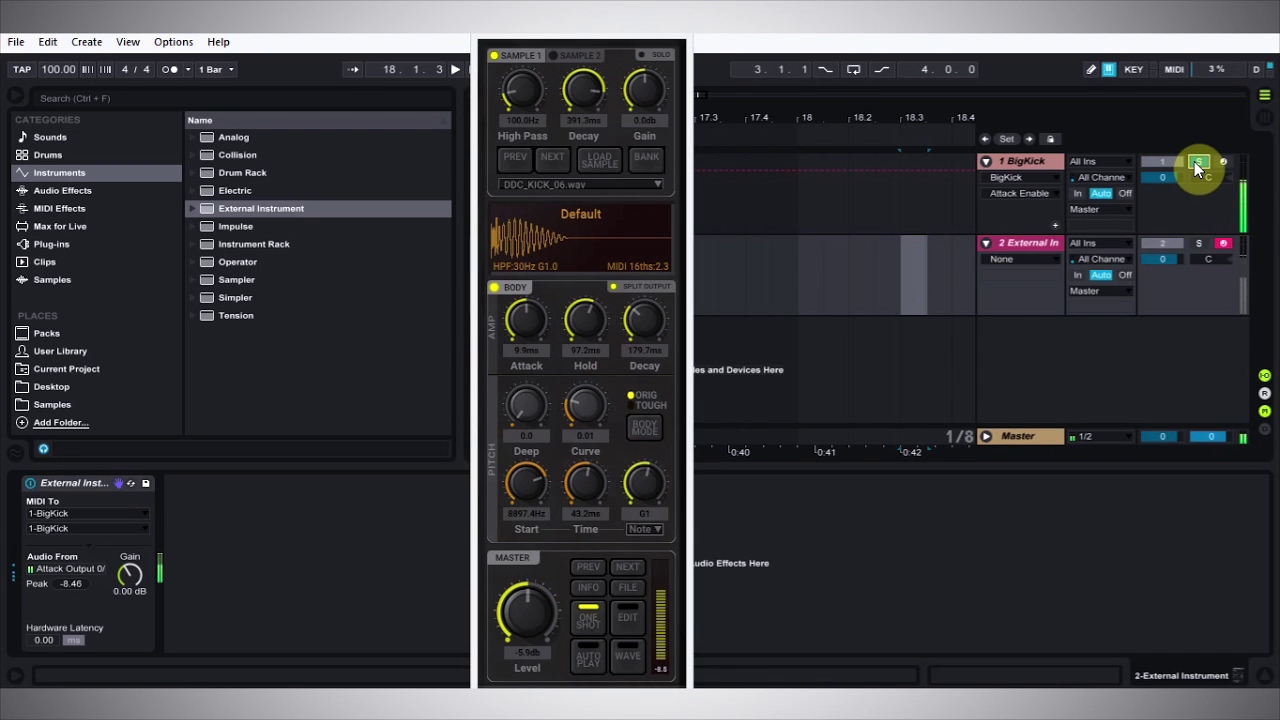
pyautogui.click(1196, 163)
pyautogui.click(1199, 243)
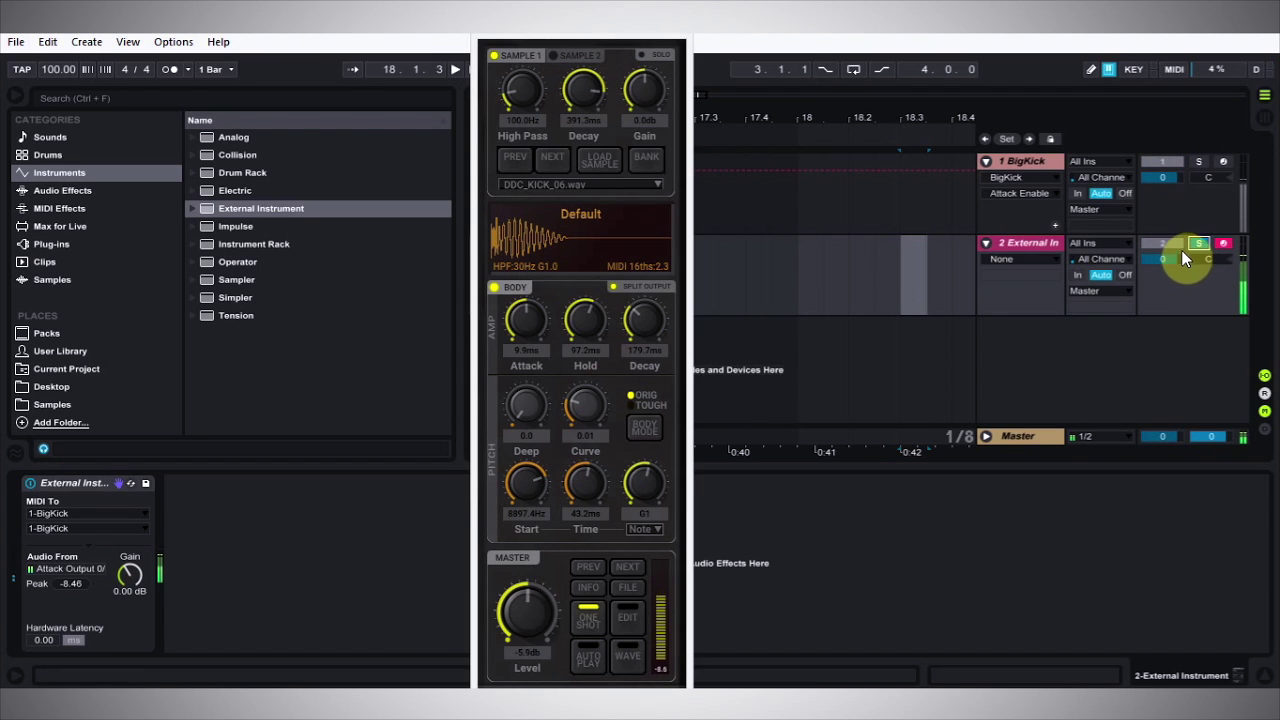
pyautogui.click(1201, 243)
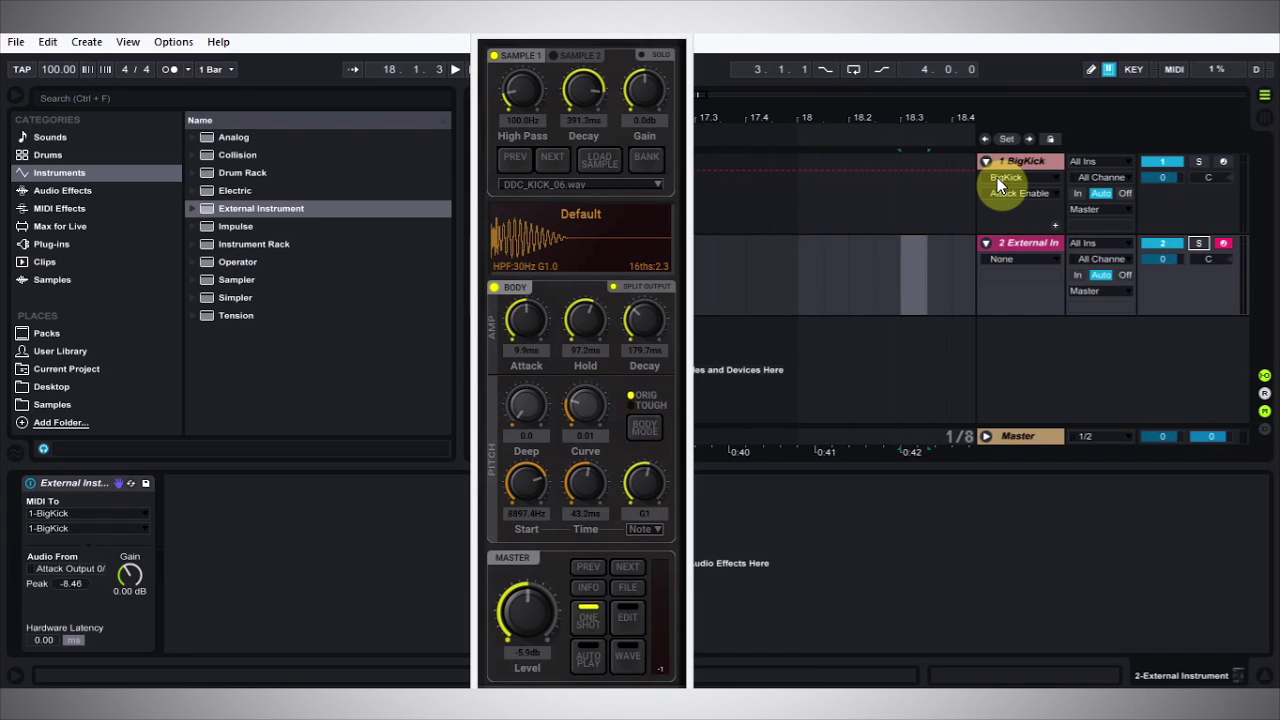
pyautogui.click(627, 566)
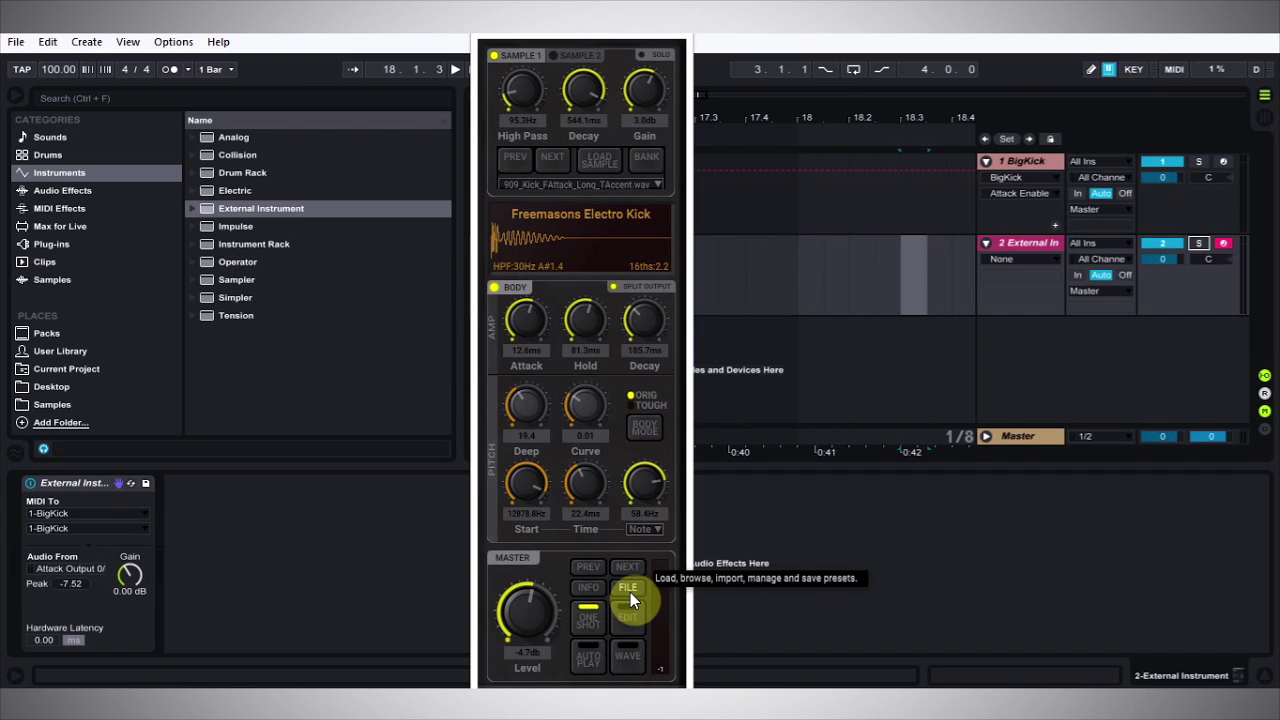
# - Load DNF_DUBSTEP_001 from FILE > Factory > Expansion Samplers > Dodge and Fuski Expansion
pyautogui.click(629, 592)
pyautogui.moveTo(650, 651)
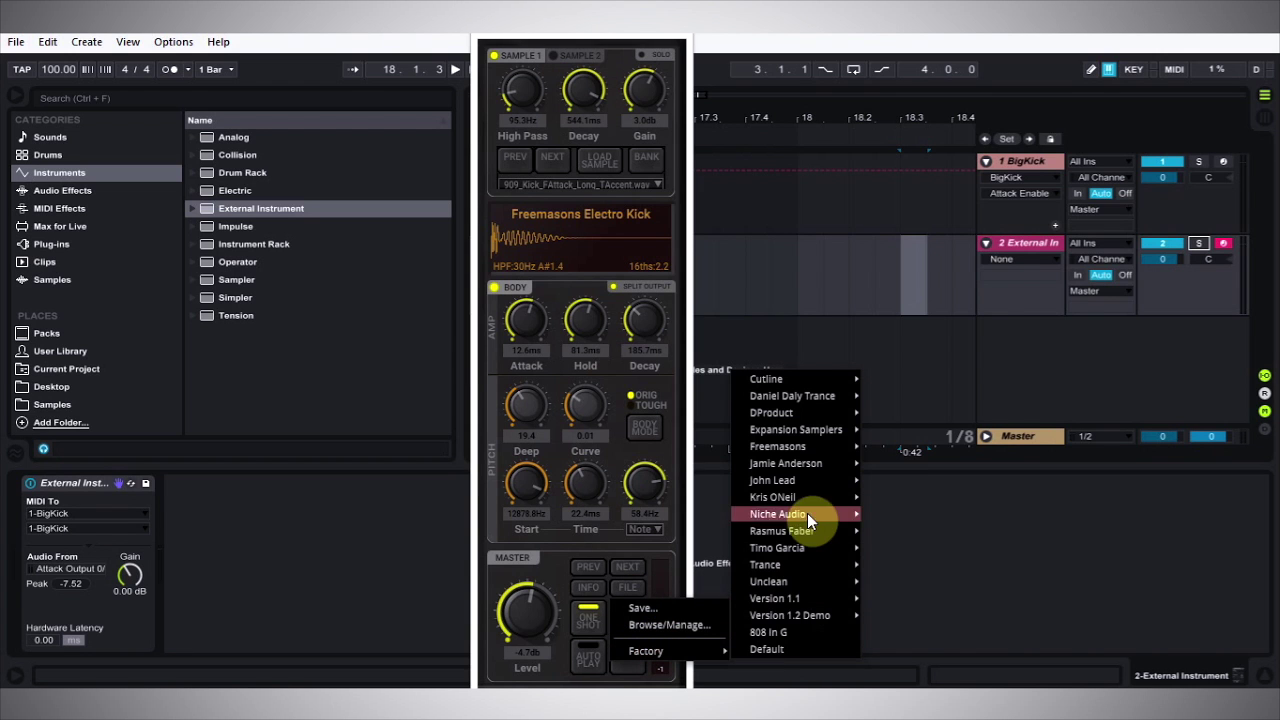
pyautogui.moveTo(800, 437)
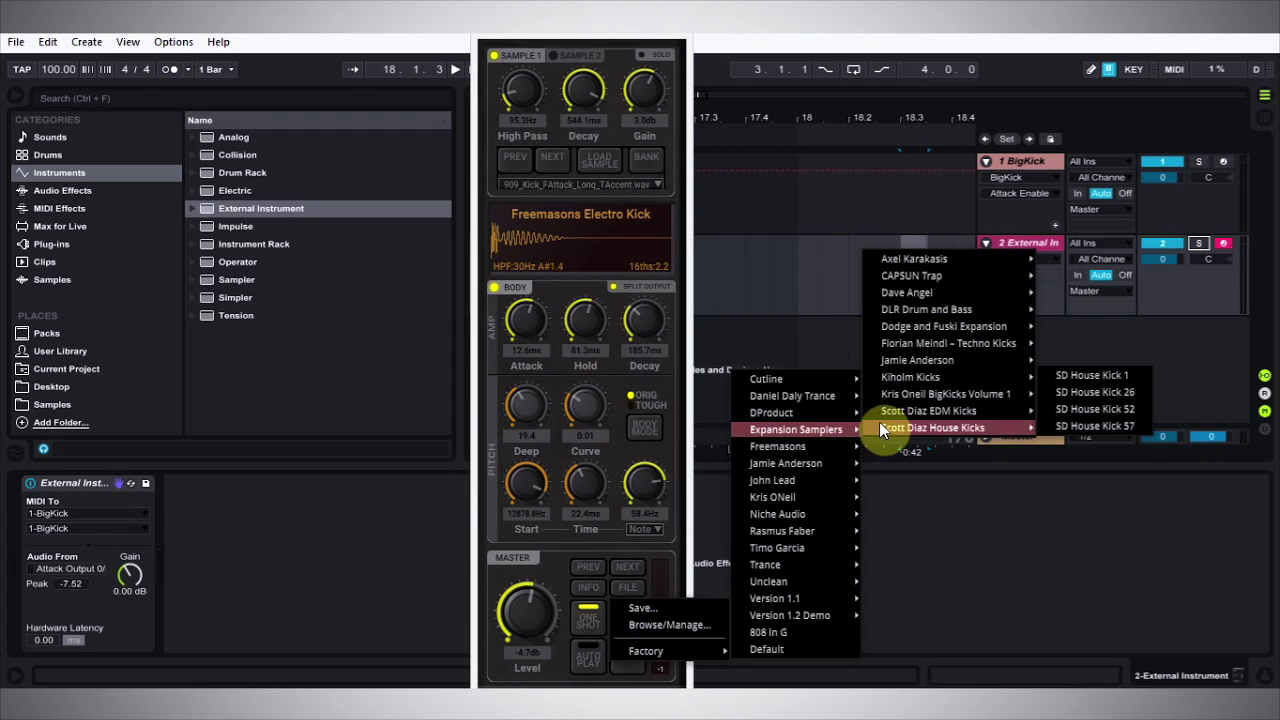
pyautogui.moveTo(896, 261)
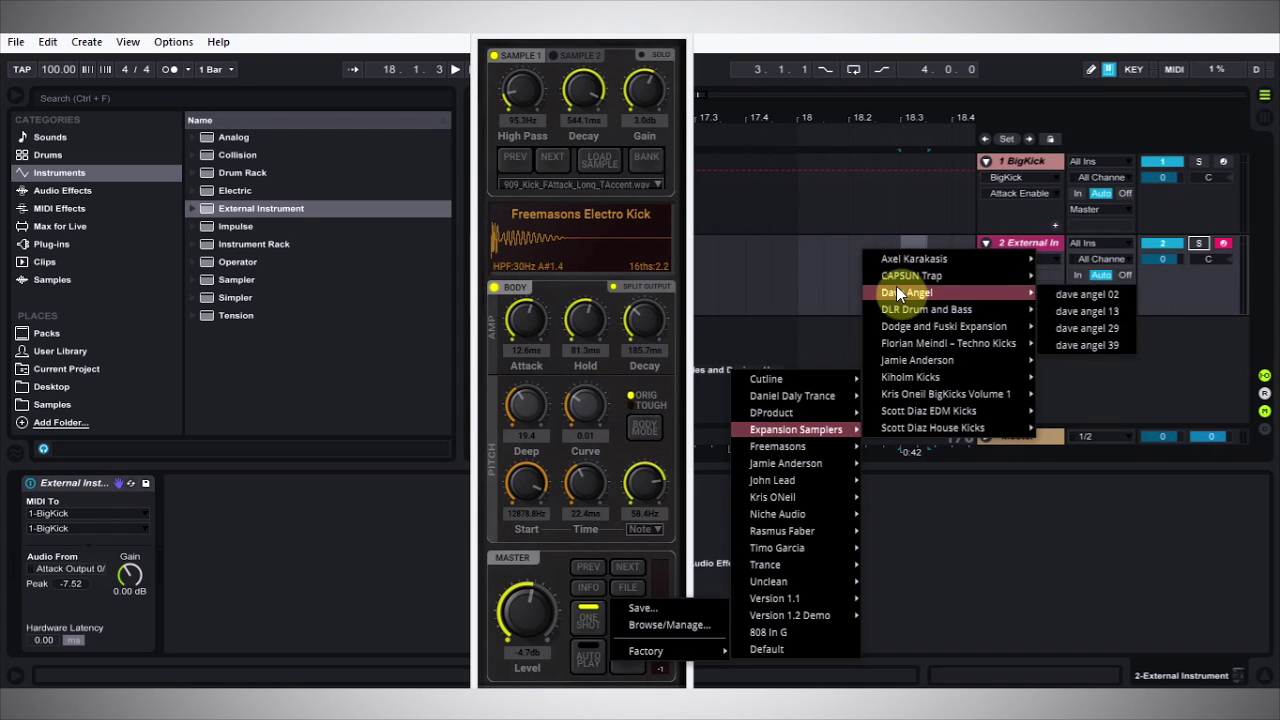
pyautogui.moveTo(913, 325)
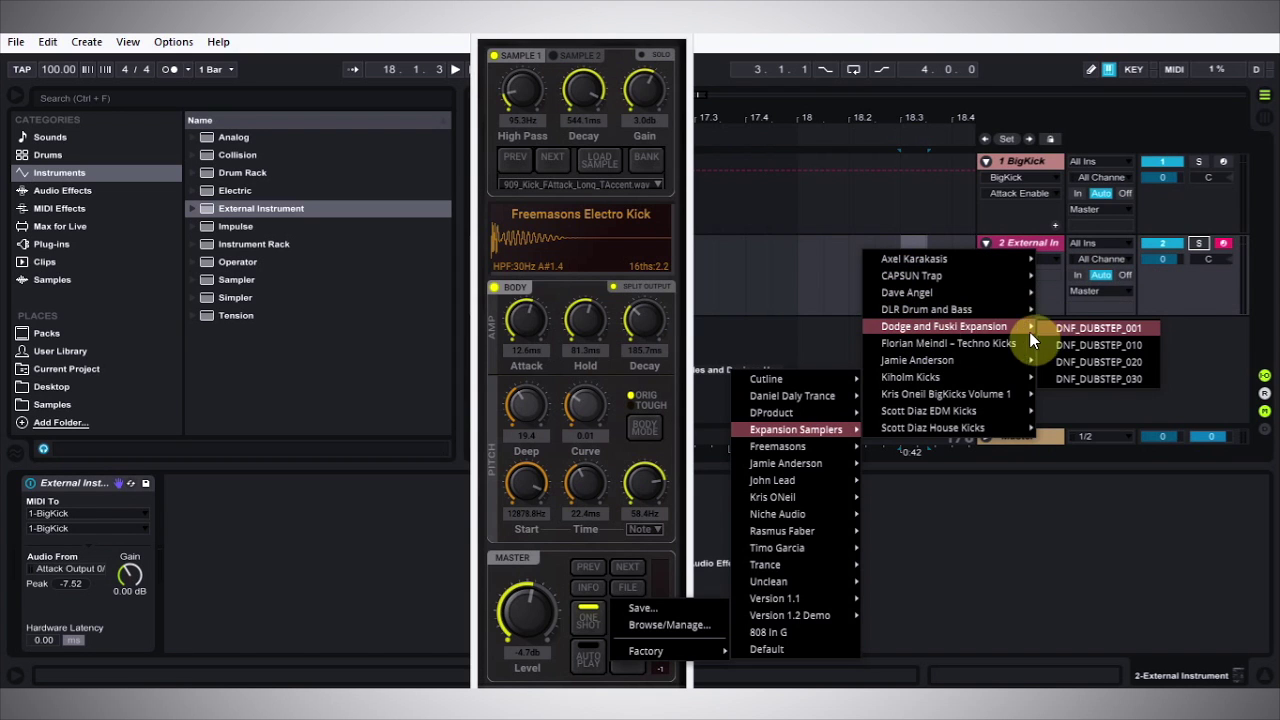
pyautogui.click(1063, 329)
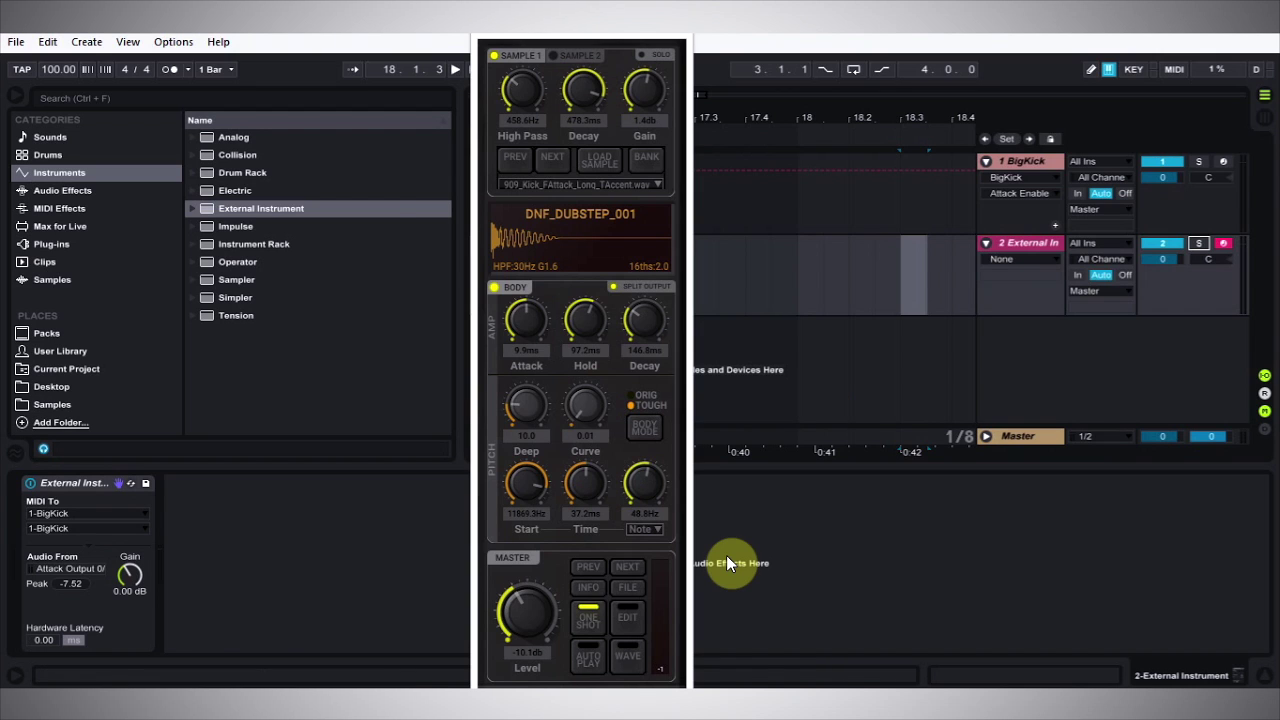
# - Step forward through DNF_DUBSTEP_9 and DNF_DUBSTEP_019, then back to DNF_DUBSTEP_9
pyautogui.click(638, 567)
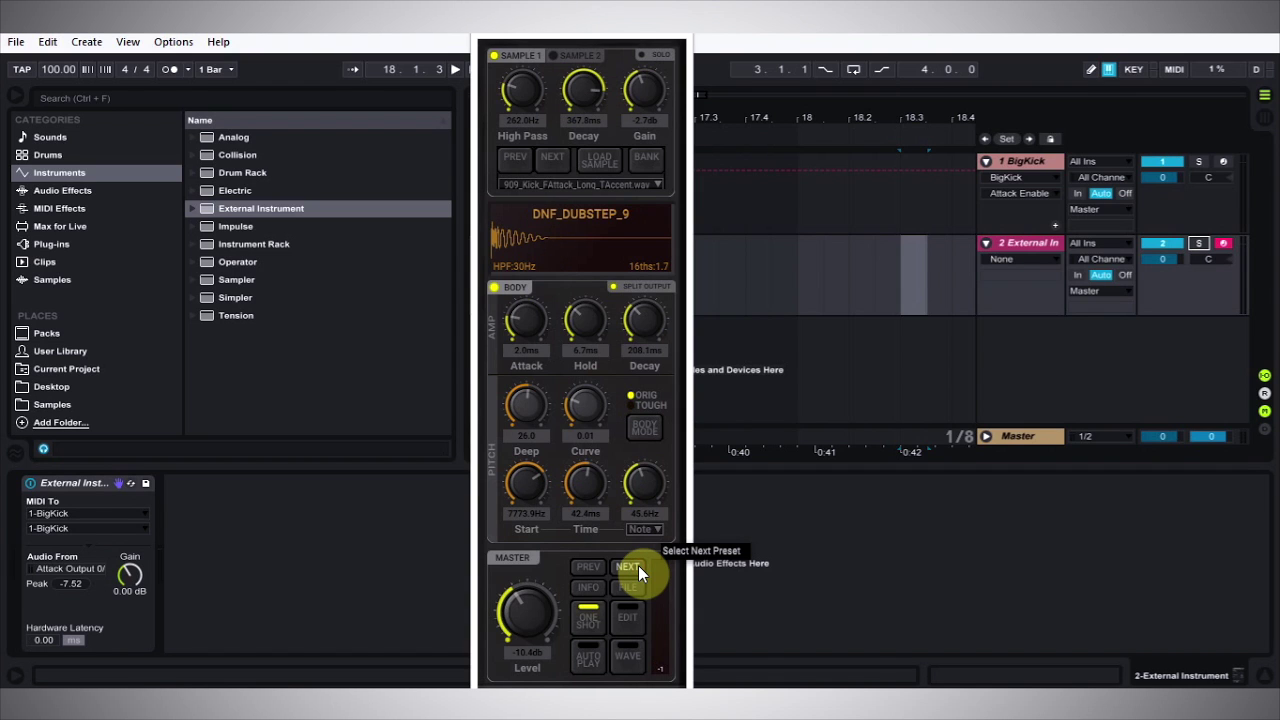
pyautogui.click(638, 567)
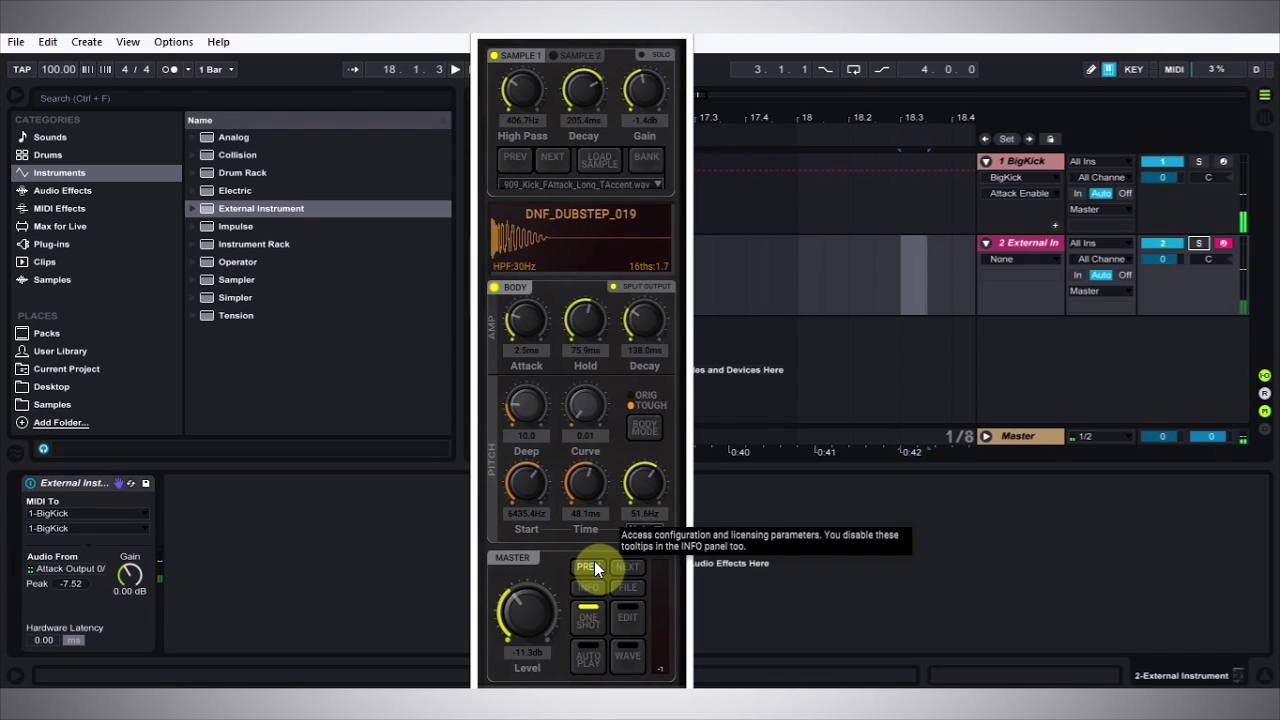
pyautogui.click(592, 563)
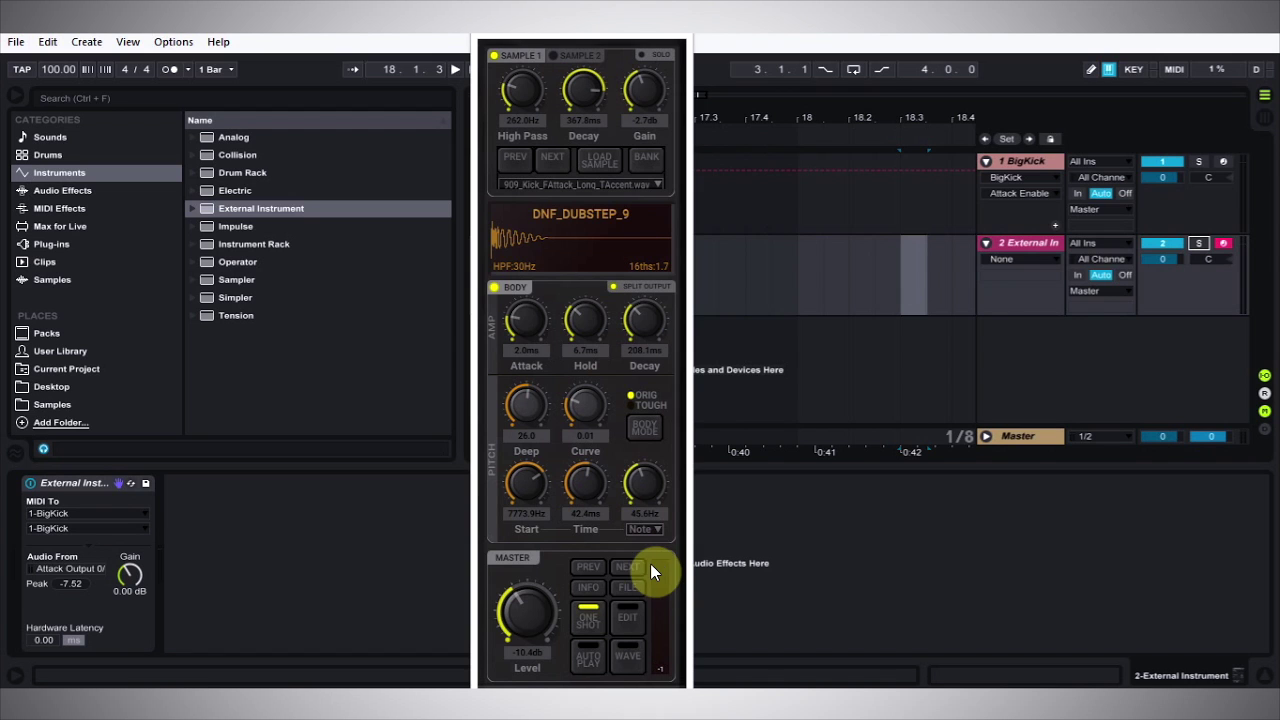
# - Open BigKick's INFO panel with licensing, version 1.7.1 and add-on pack options
pyautogui.click(587, 590)
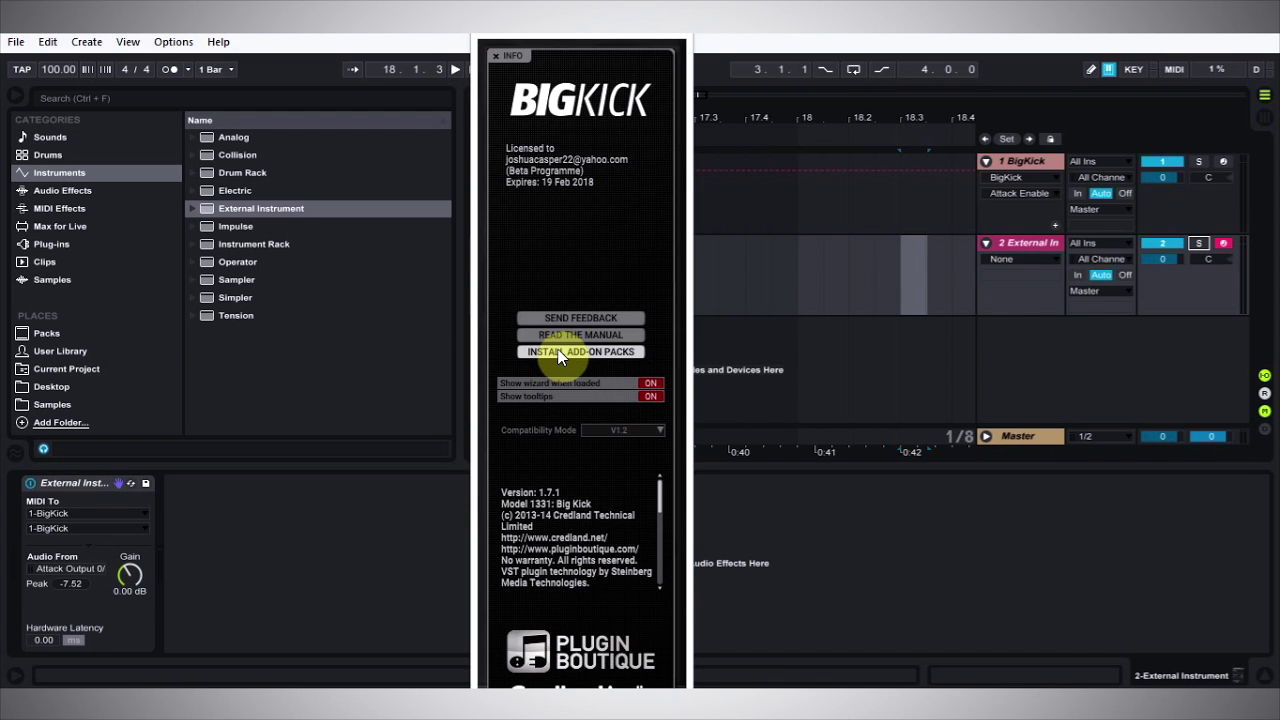